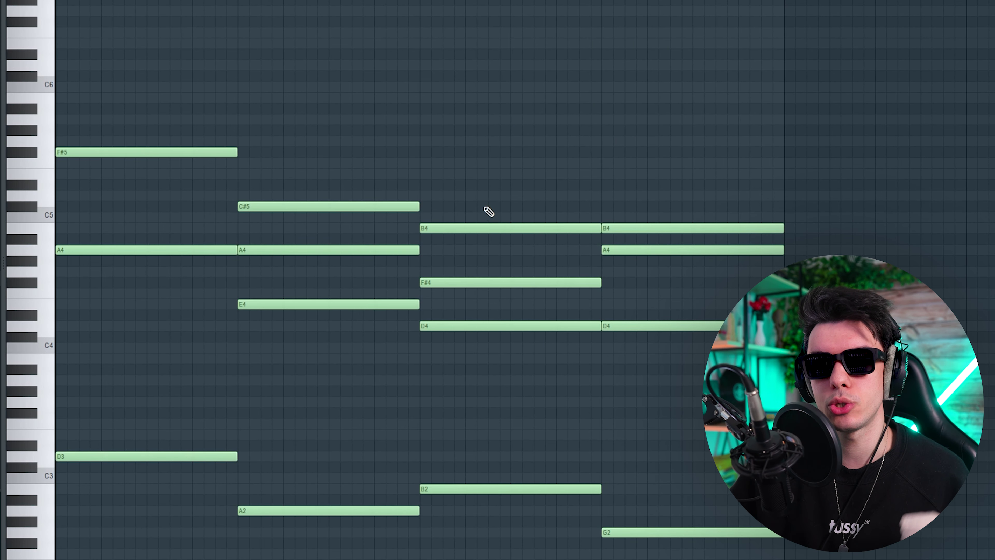
Play back the four-bar chord progression in the piano roll.
scroll(490, 216, "up", 2)
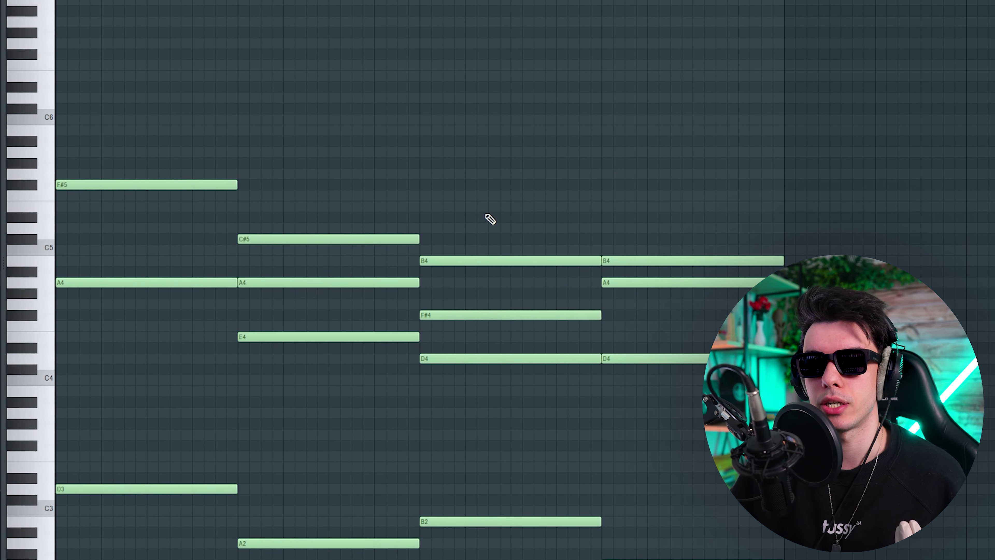
scroll(490, 219, "down", 2)
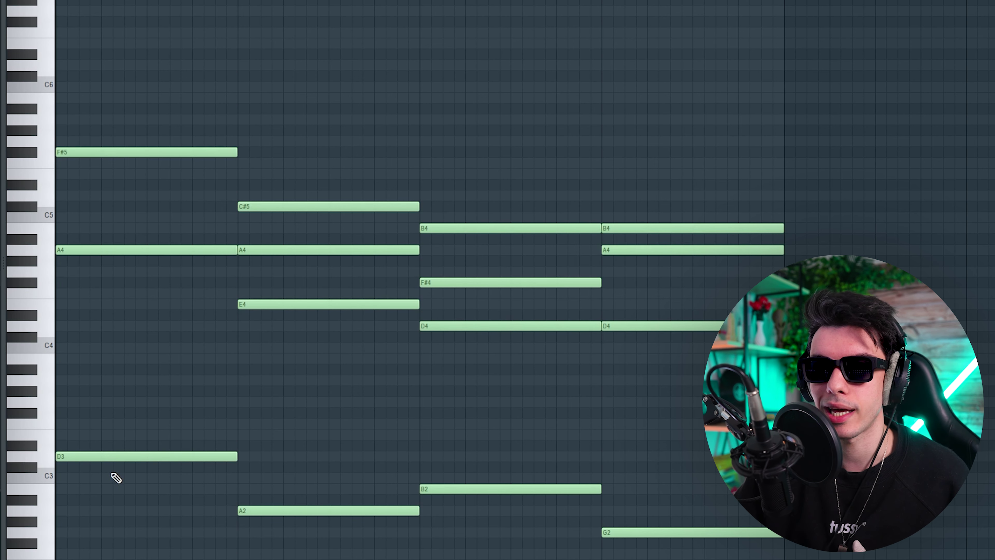
scroll(425, 128, "up", 2)
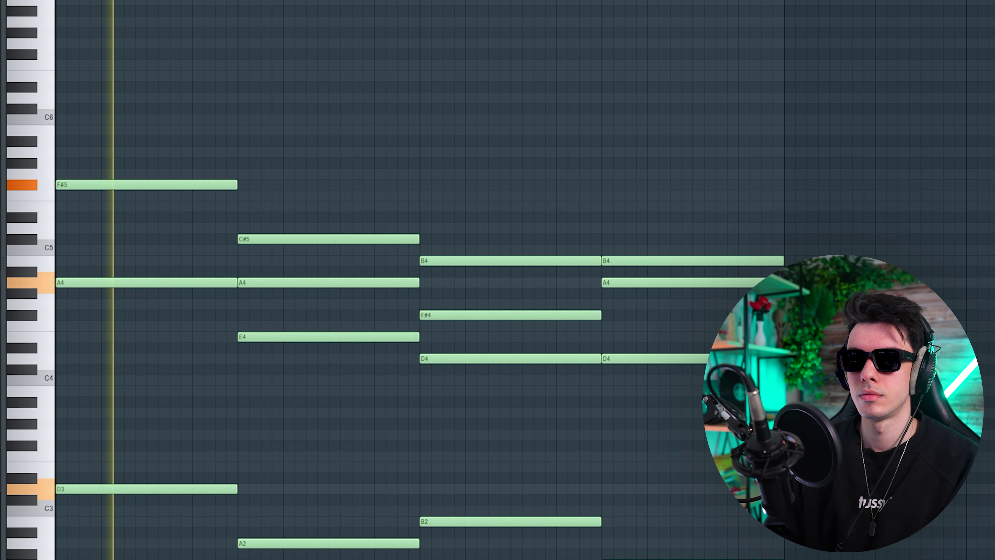
key("space")
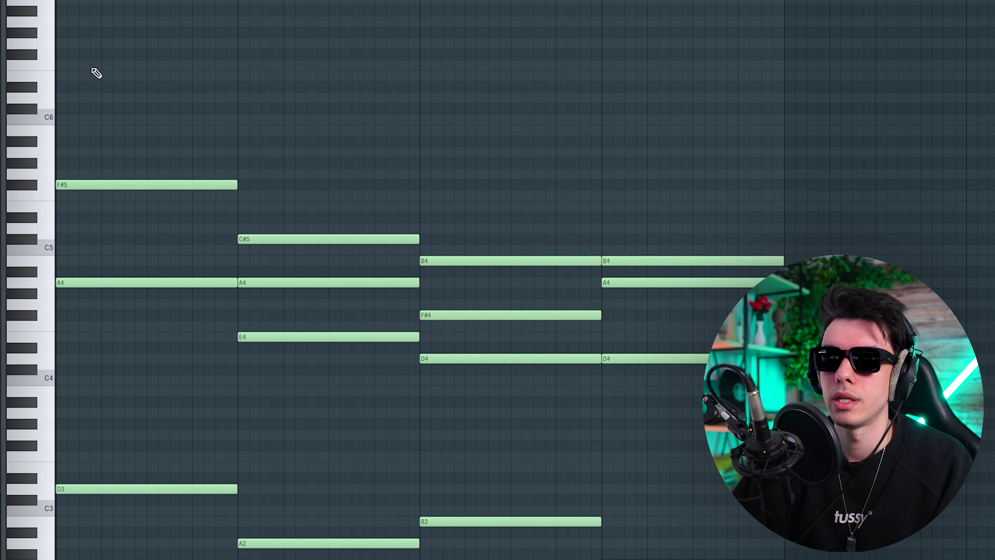
Add the melody notes D6, D6, F#6, A6, D6 and F#6 above the first chord in bar 1, auditioning along the way.
key("space")
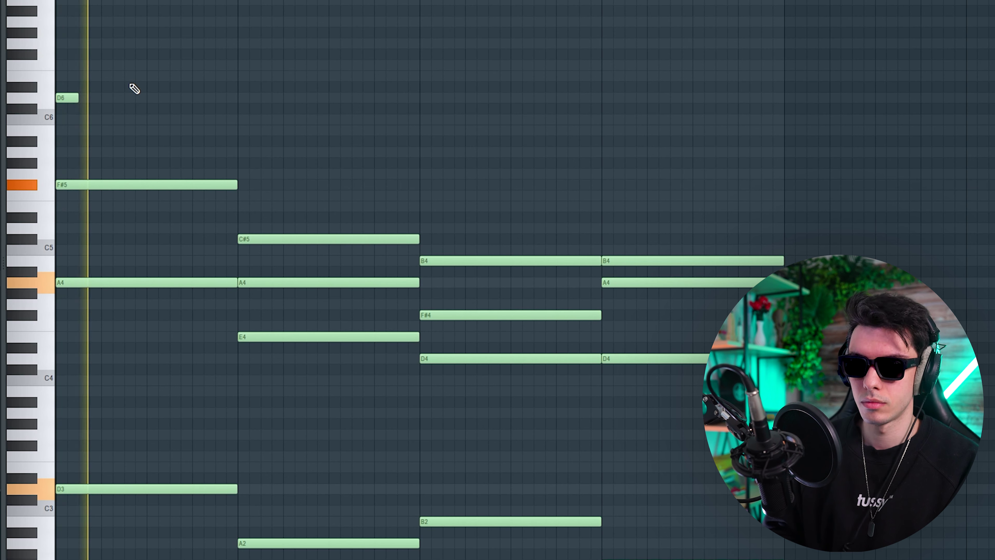
key("space")
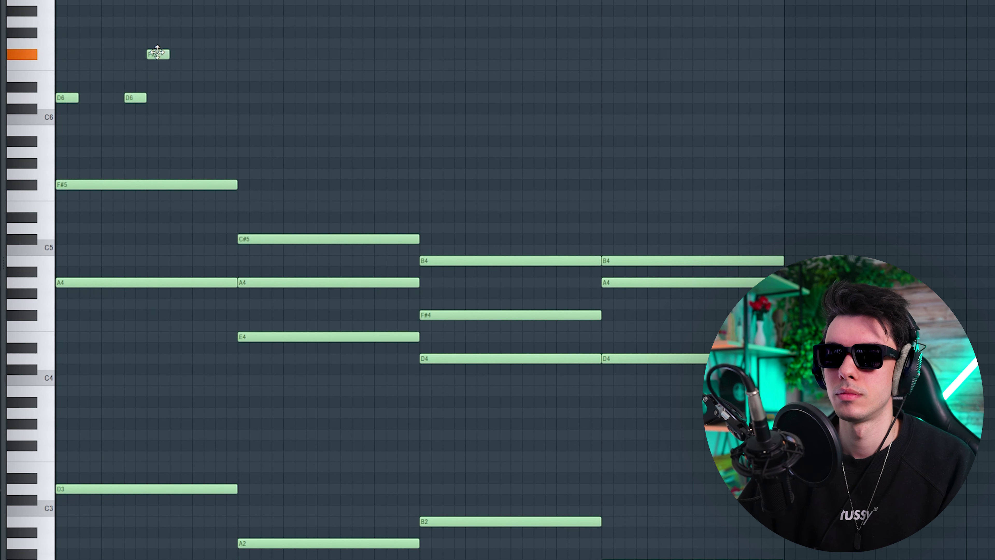
key("space")
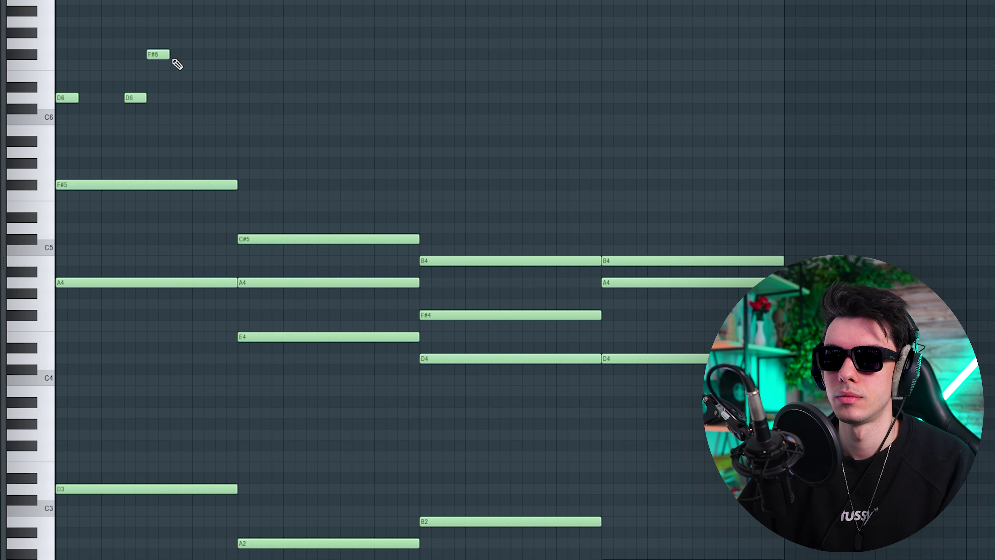
key("space")
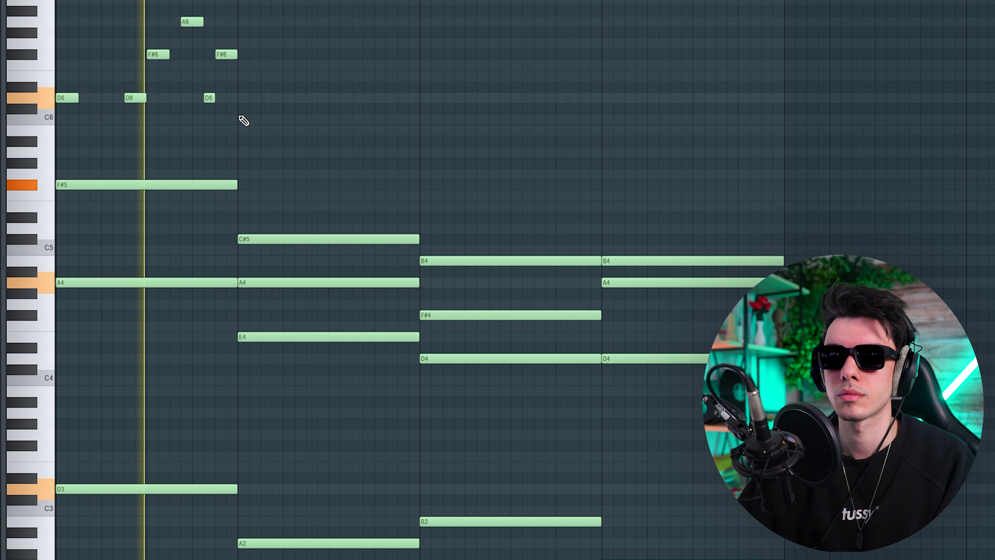
Rework bar 1's melody ending: lengthen the F#6, lower the A6 to A5, and finish on a D6 extending into bar 2.
key("space")
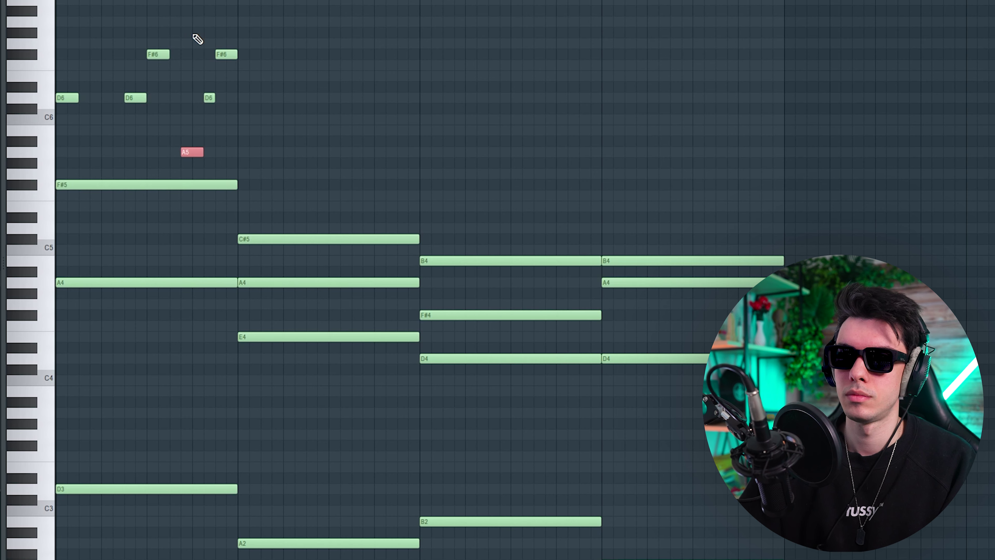
key("space")
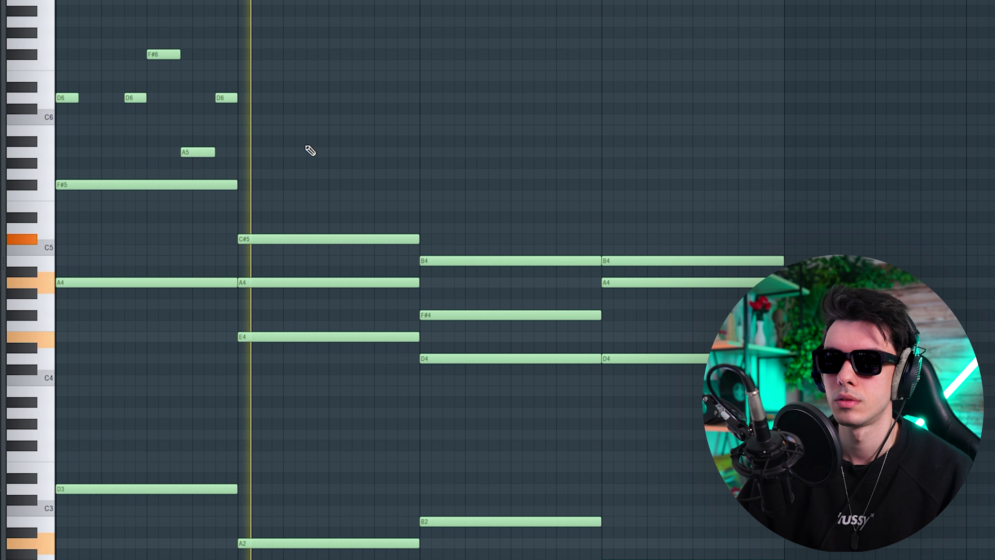
key("space")
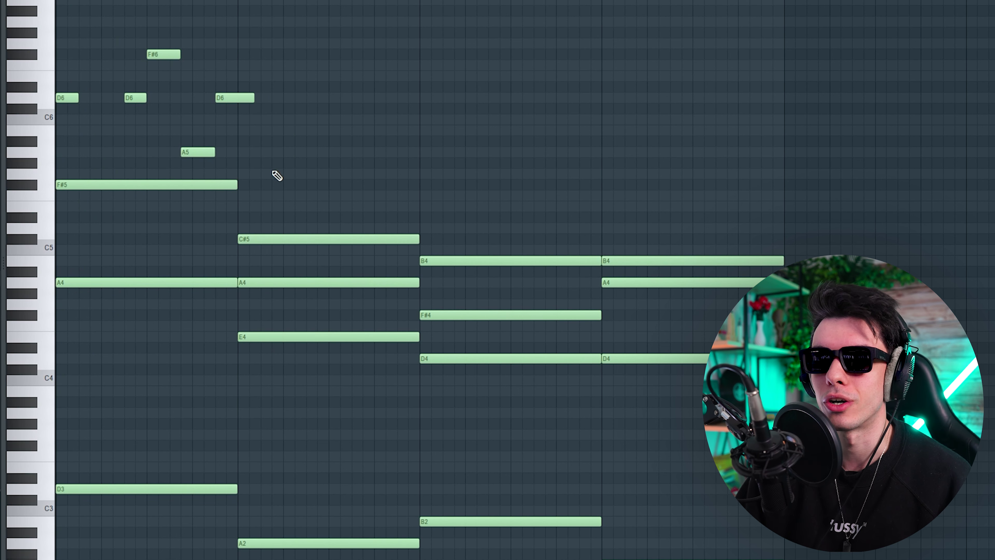
Duplicate bar 1's melody phrase into bar 2 without its opening note, and play it back.
left_click_drag(279, 168, 129, 43)
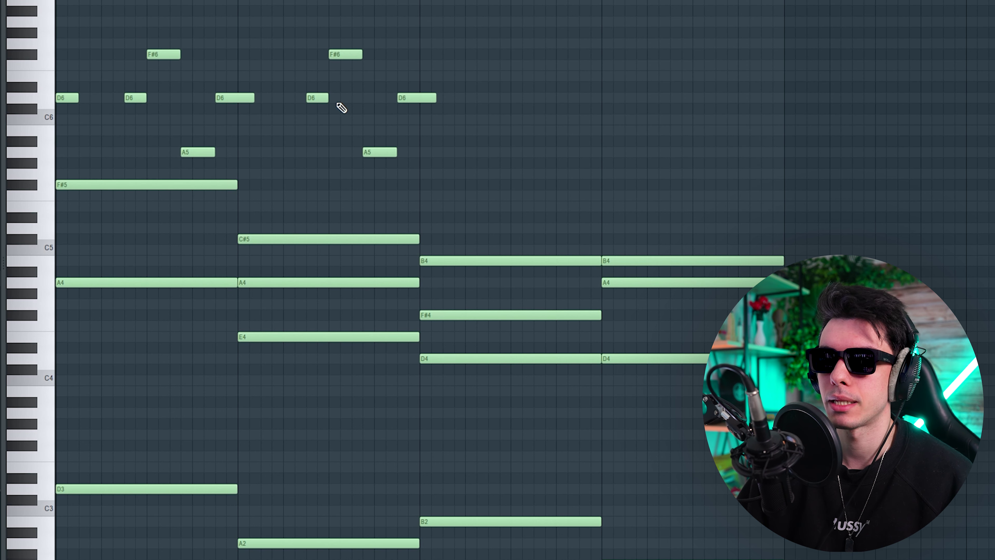
key("space")
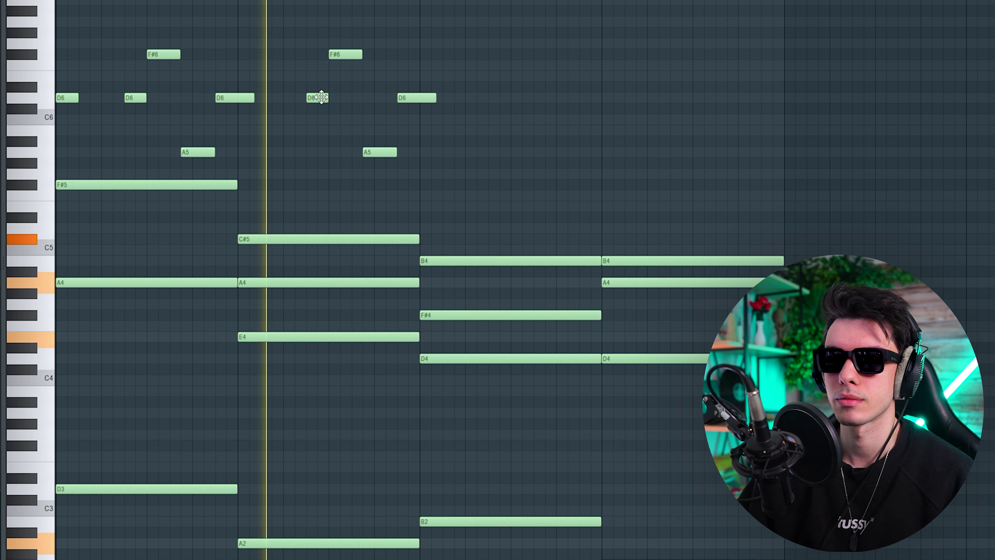
key("space")
Vary bar 2's melody ending: raise the A5 to a shorter A6, followed by a short D6 and a longer F#6.
left_click_drag(379, 152, 380, 42)
left_click_drag(422, 91, 412, 113)
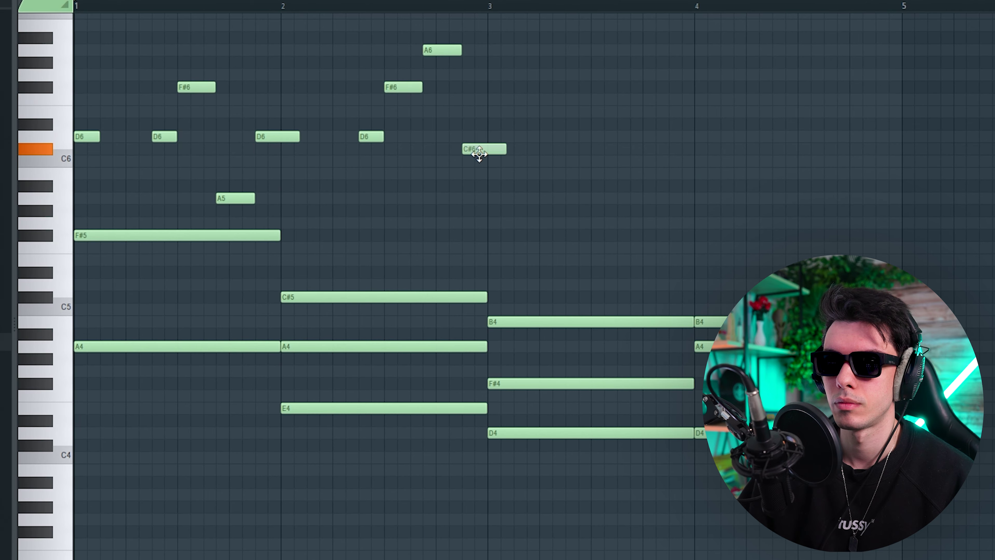
key("space")
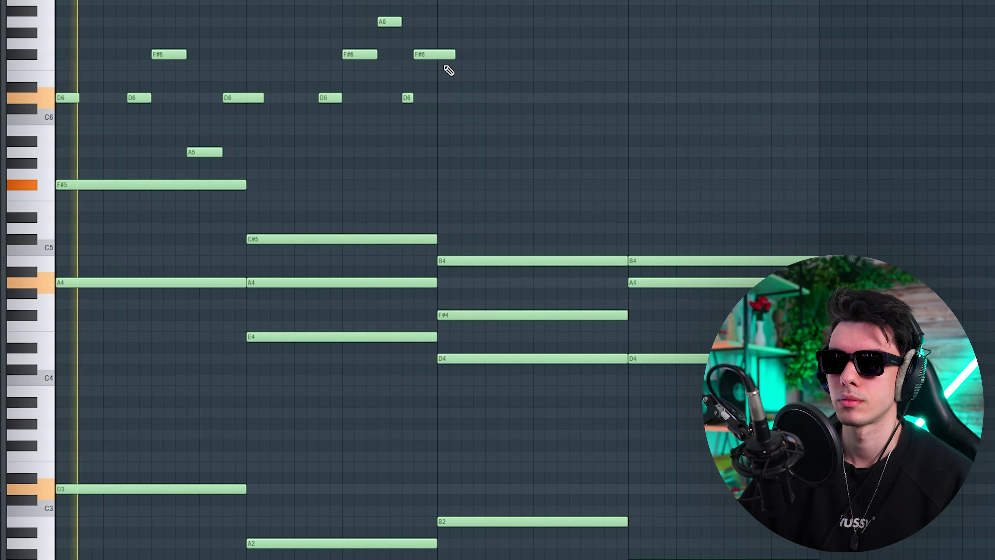
scroll(438, 74, "down", 1)
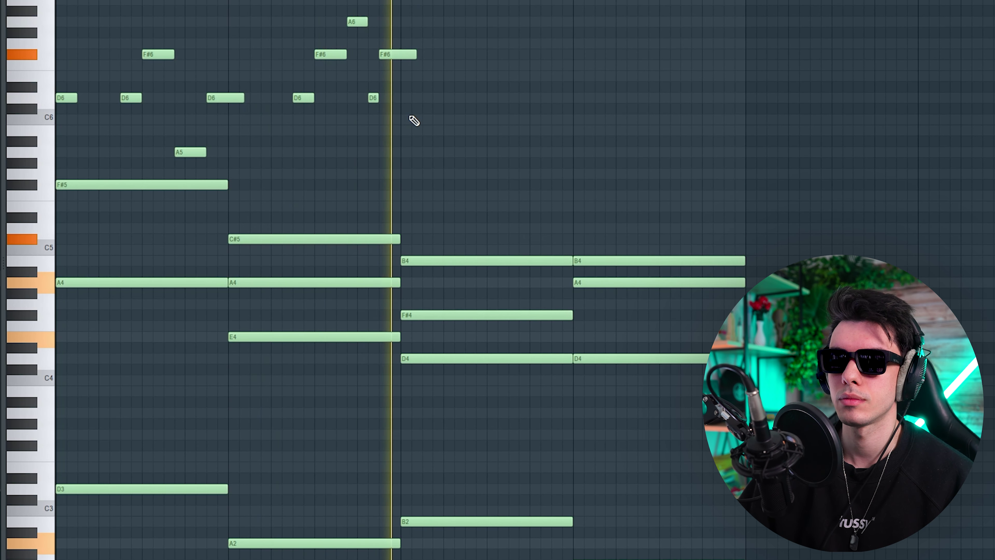
scroll(420, 91, "up", 1)
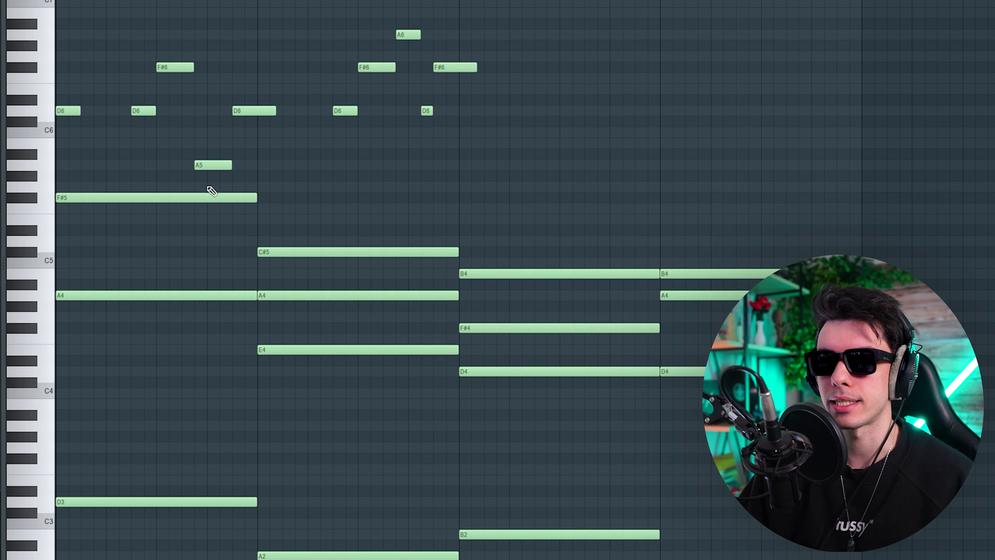
Continue the melody in bar 3 with D6, F#6, F#6 and G6, placing a second G6 early in bar 4.
left_click_drag(345, 24, 499, 138)
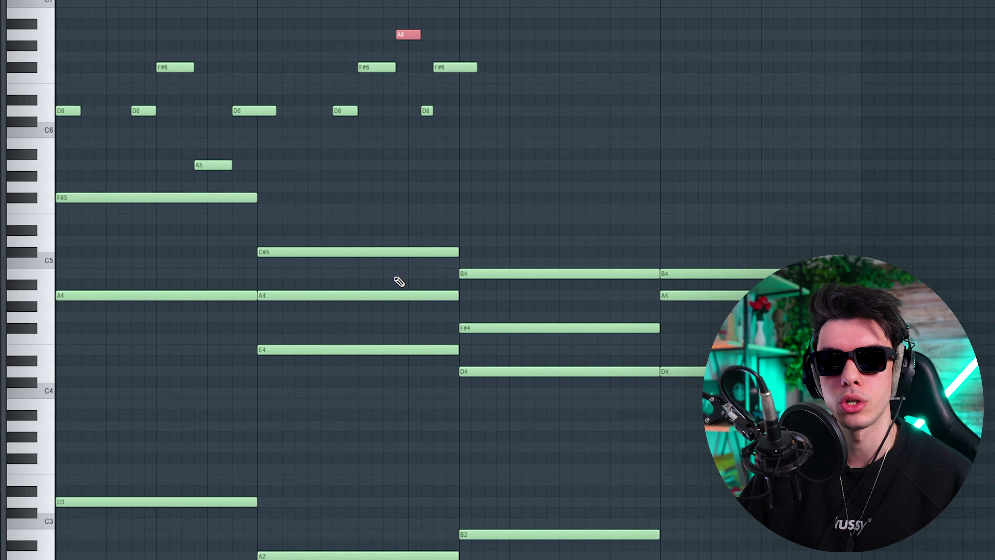
mouse_move(73, 34)
left_mouse_down()
mouse_move(438, 184)
mouse_move(426, 147)
left_mouse_up()
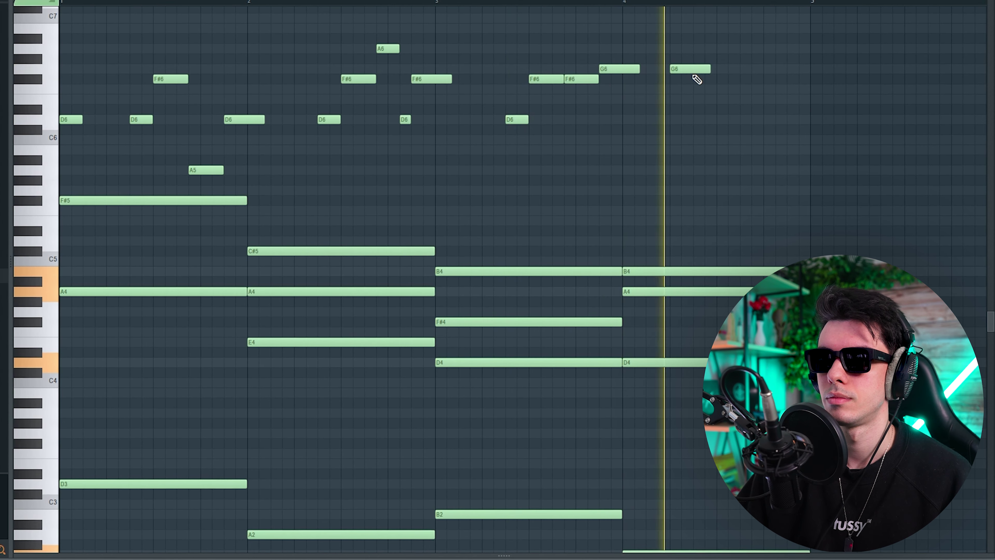
left_click_drag(687, 69, 676, 69)
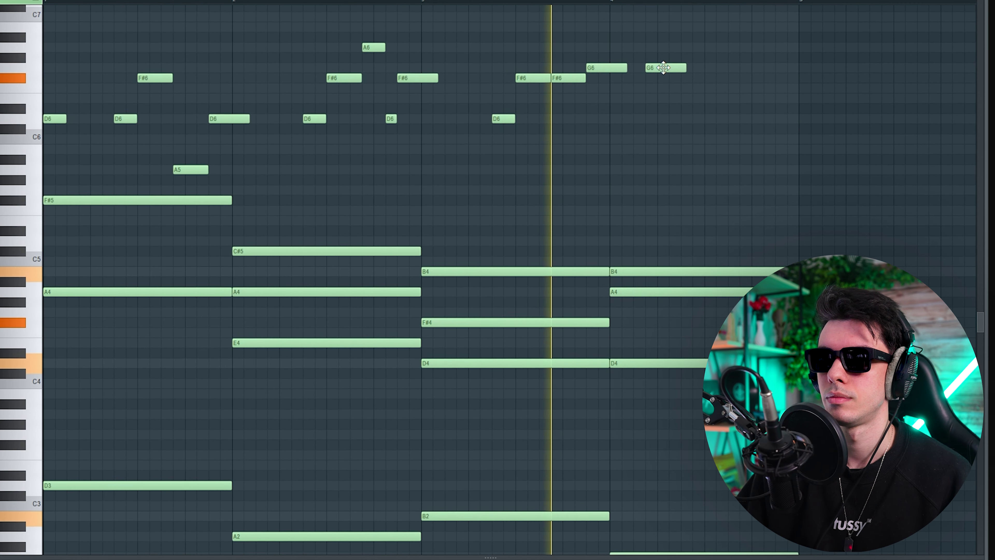
key("space")
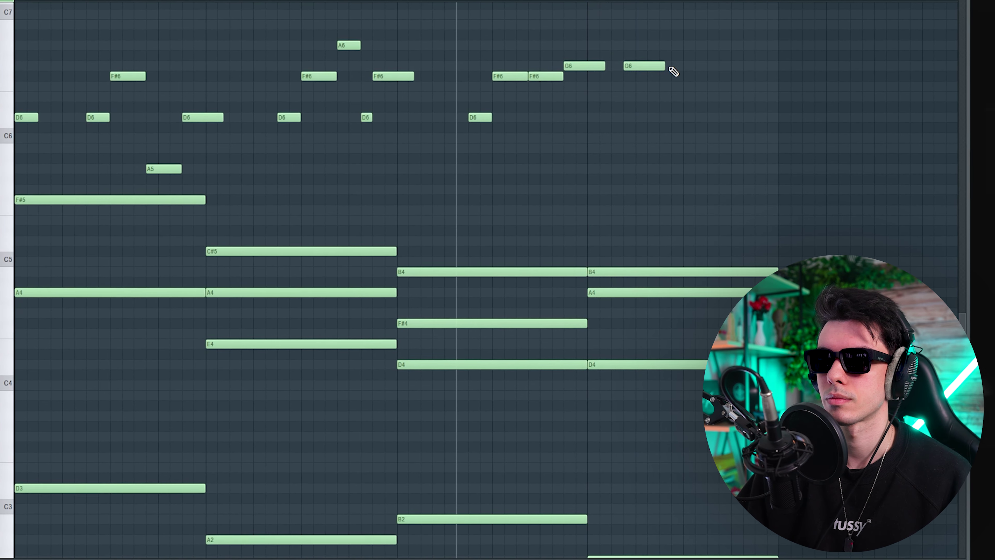
Complete the bar 4 melody by shortening the second G6 and adding F#6, D6, D6, B5 and D6, then play it back.
left_click(673, 86)
left_click_drag(646, 85, 646, 74)
key("space")
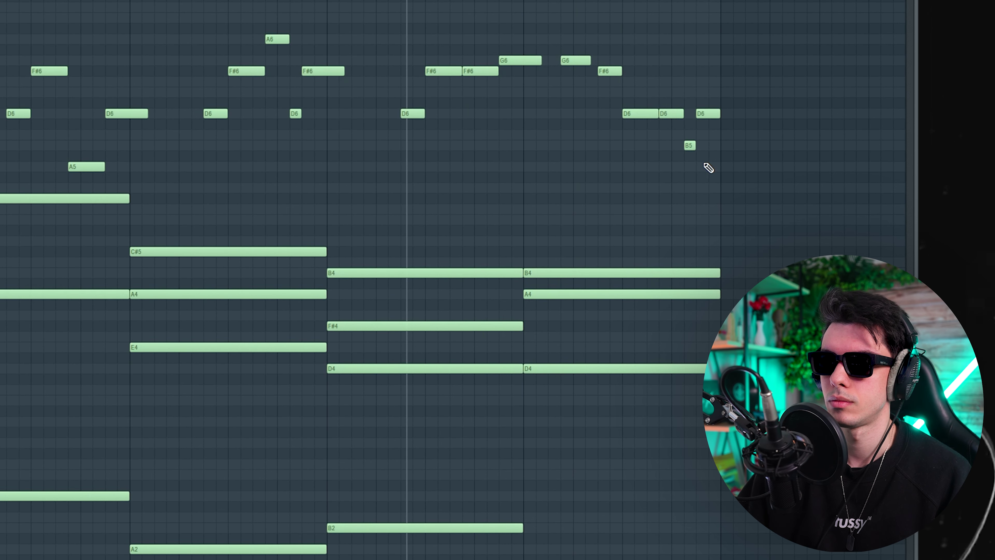
key("space")
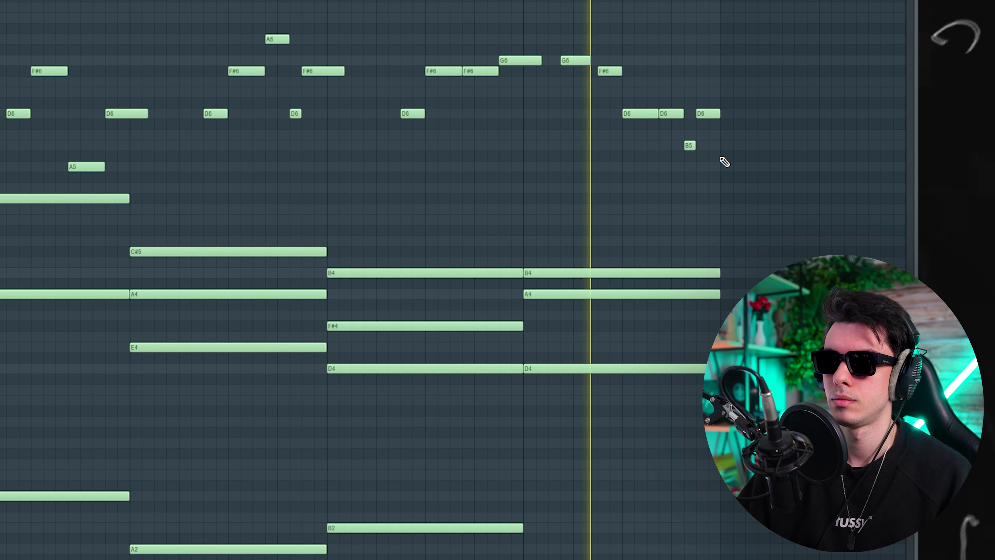
key("space")
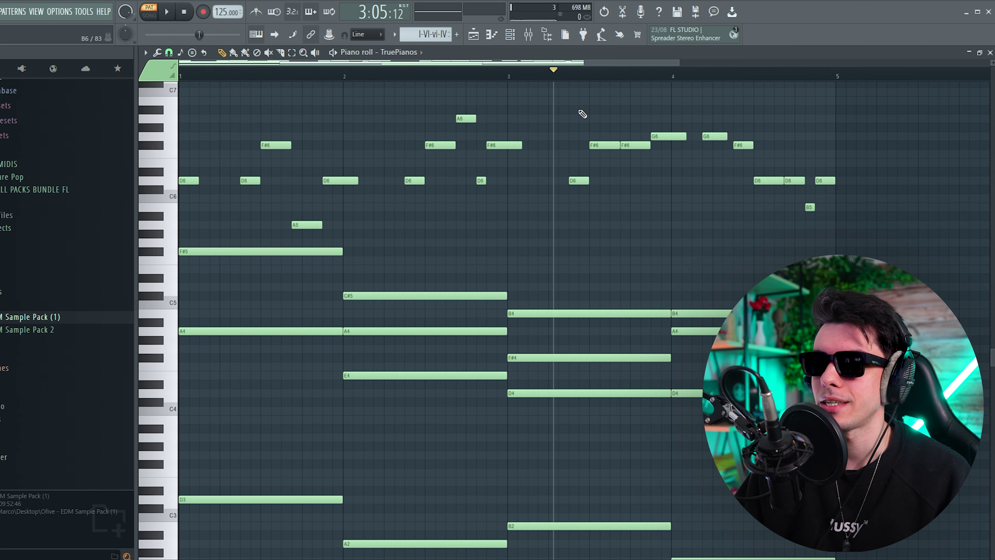
Review the complete four-bar melody against the chords and play it back.
left_click_drag(706, 153, 646, 216)
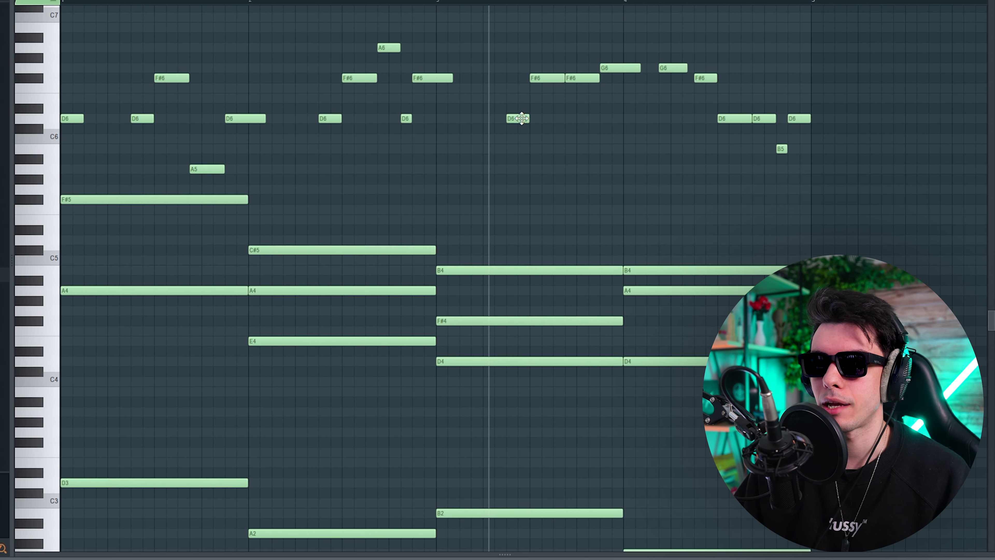
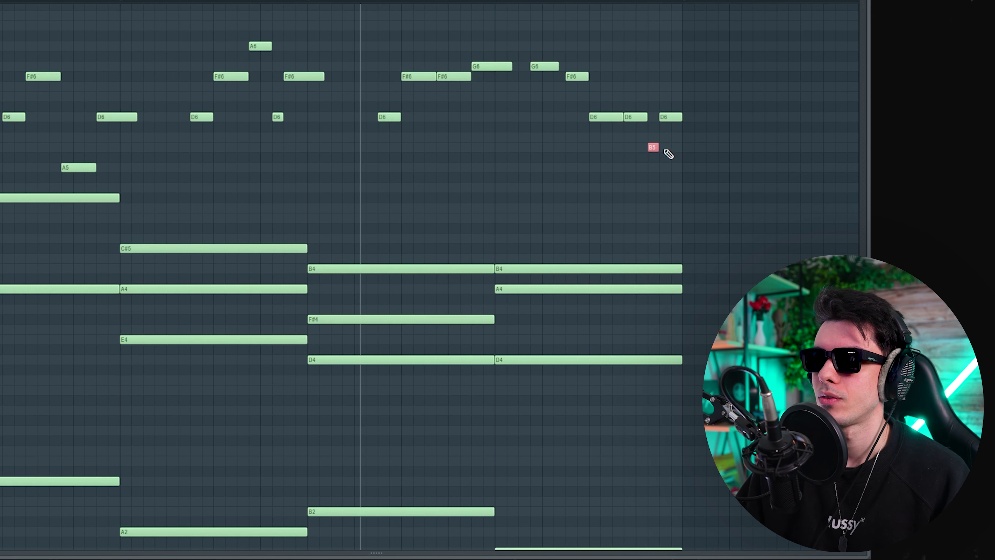
left_click(542, 269)
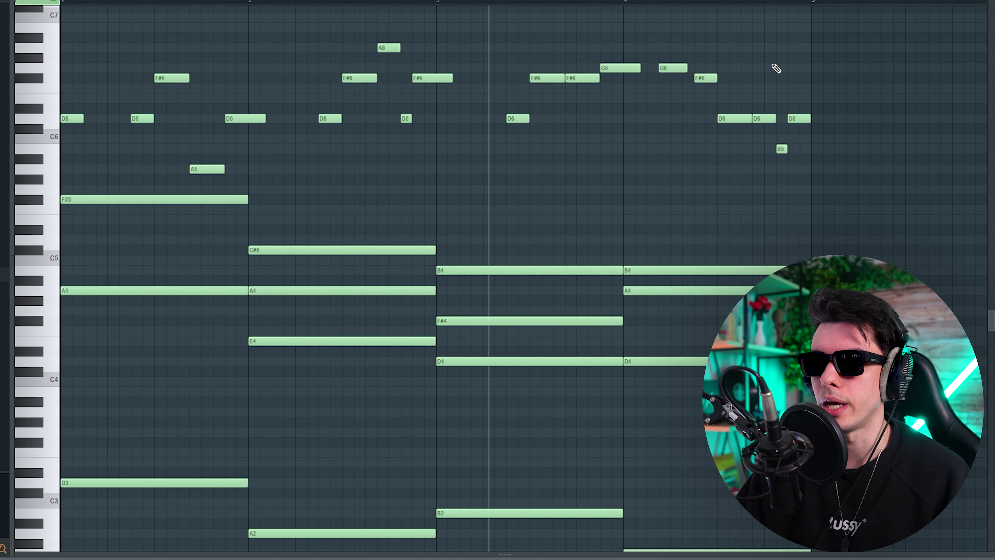
left_click_drag(854, 205, 69, 55)
left_click(563, 188)
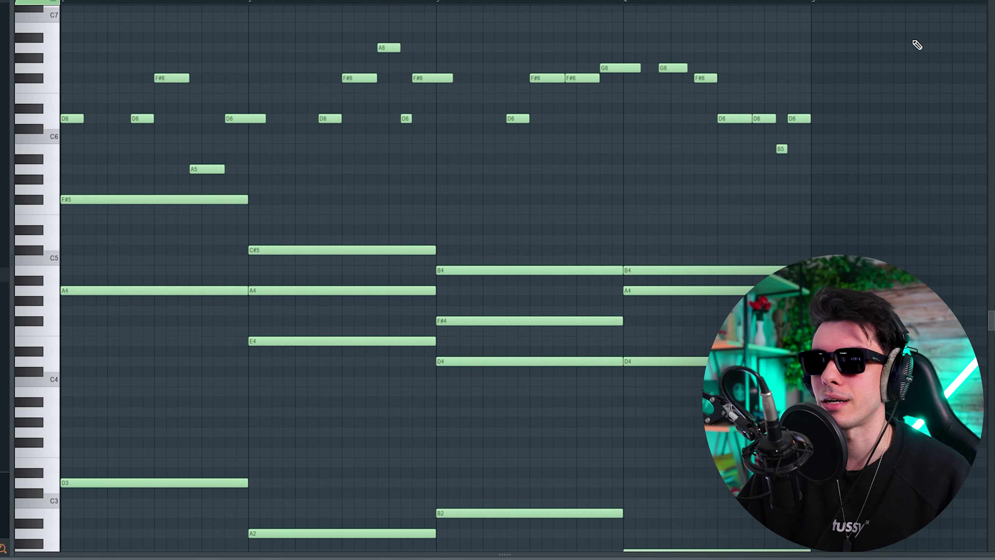
key("space")
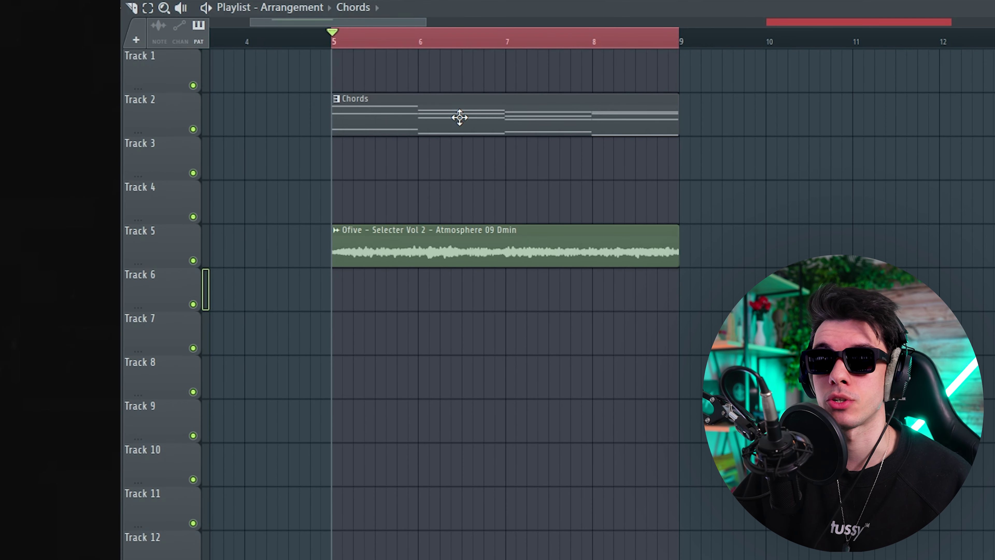
Play the arrangement from bar 5 and open the Chords pattern in the piano roll to follow its notes.
key("space")
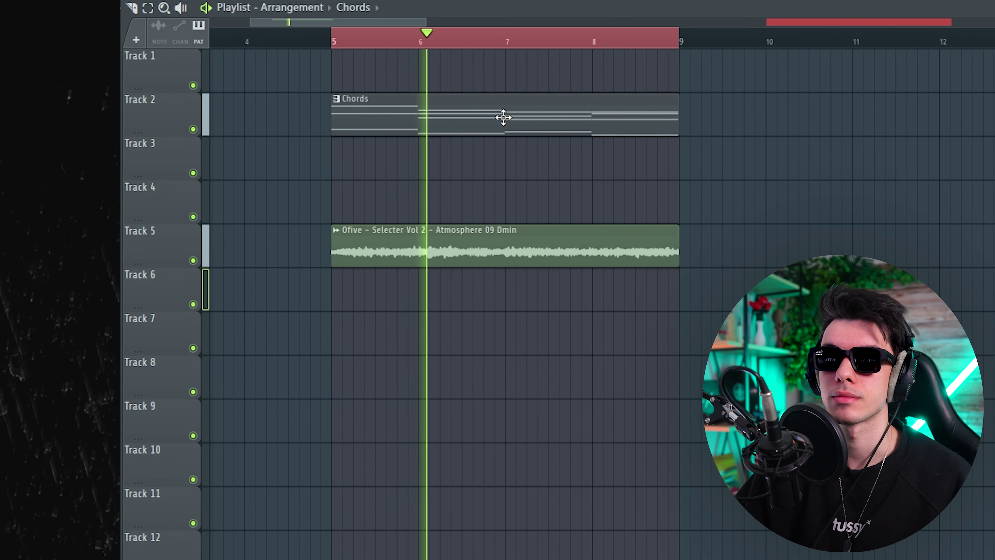
double_click(502, 117)
scroll(799, 34, "down", 3)
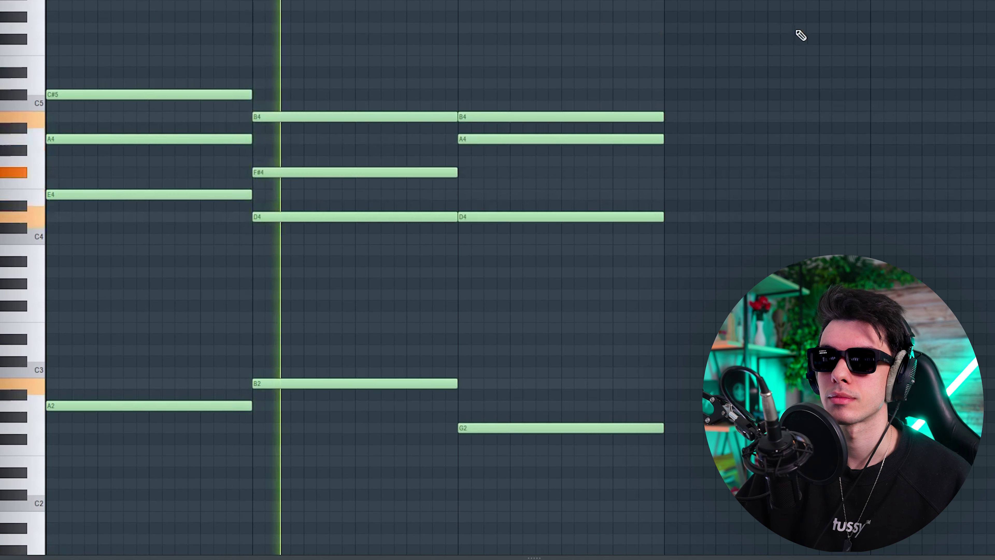
scroll(800, 34, "down", 2)
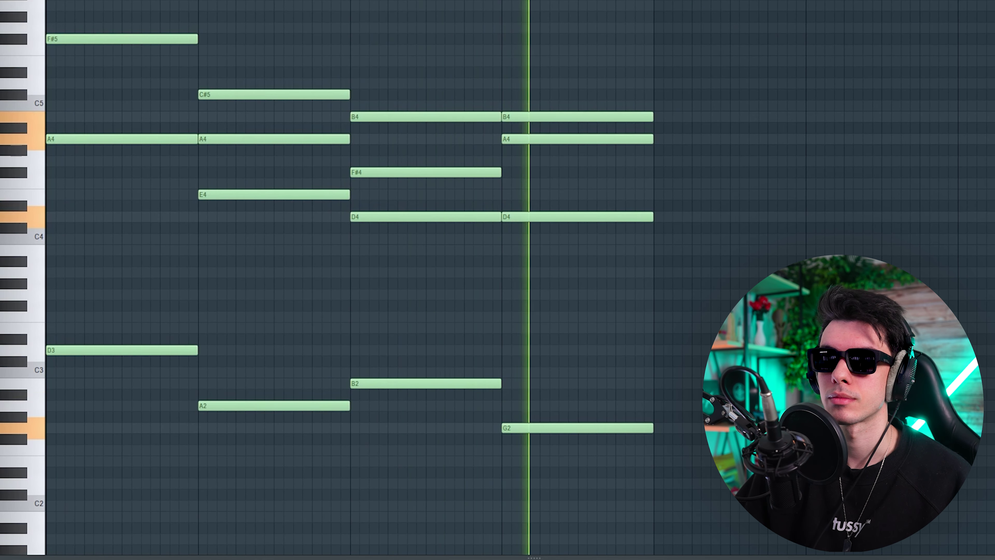
Return to the playlist and place a Bass pattern clip at bar 5 on Track 4.
key("F5")
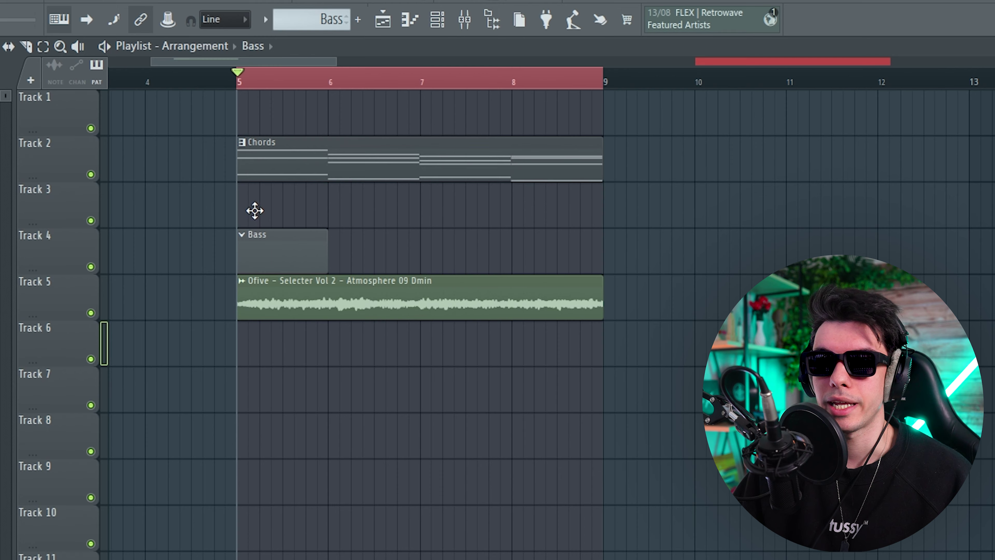
left_click_drag(256, 203, 257, 201)
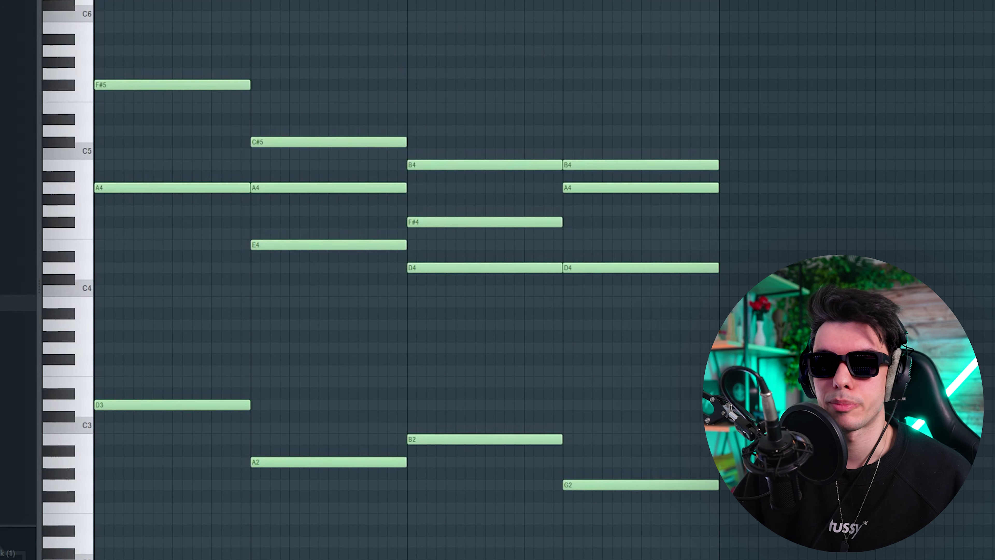
Copy the chord root notes D3, A2, B2 and G2 into the Bass pattern and play the arrangement.
scroll(282, 421, "down", 1)
left_click_drag(158, 330, 556, 514)
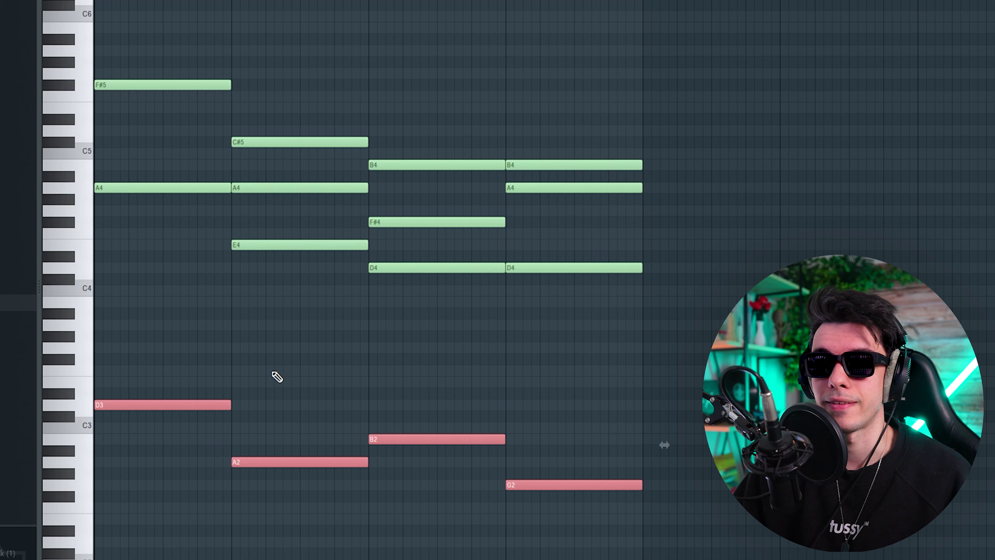
left_click_drag(595, 557, 100, 338)
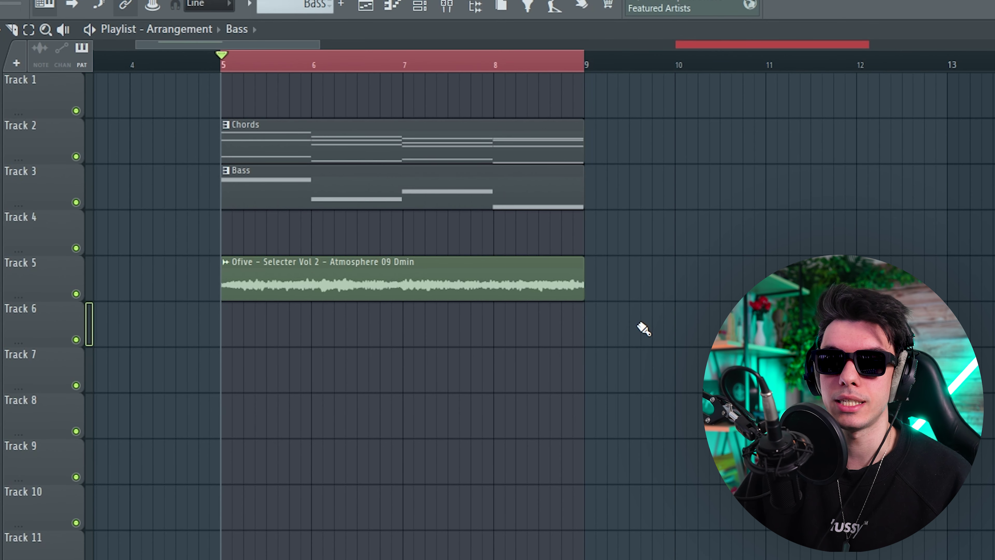
key("space")
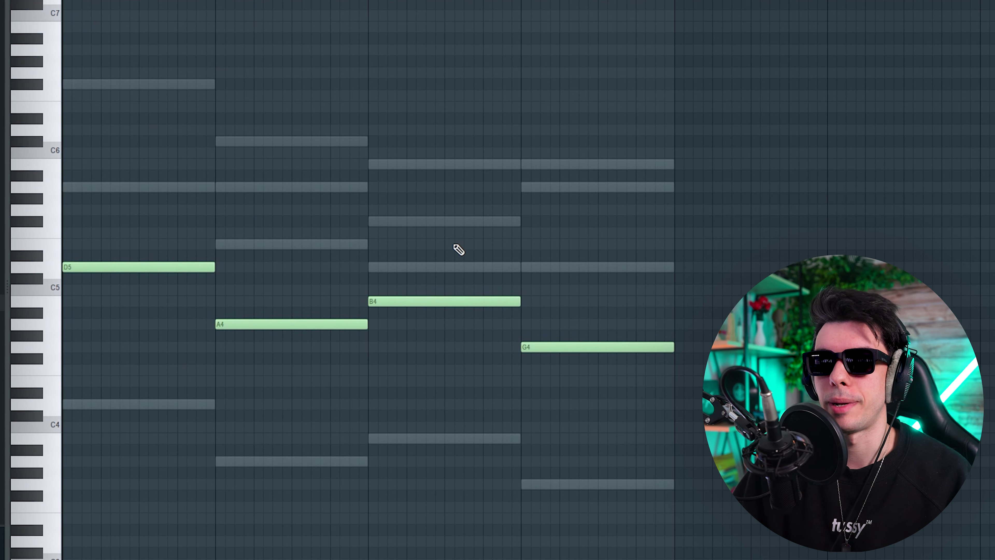
Move the bar 2 bass note to E5 and the bar 3 bass note to D5, and play it back.
scroll(255, 322, "up", 1)
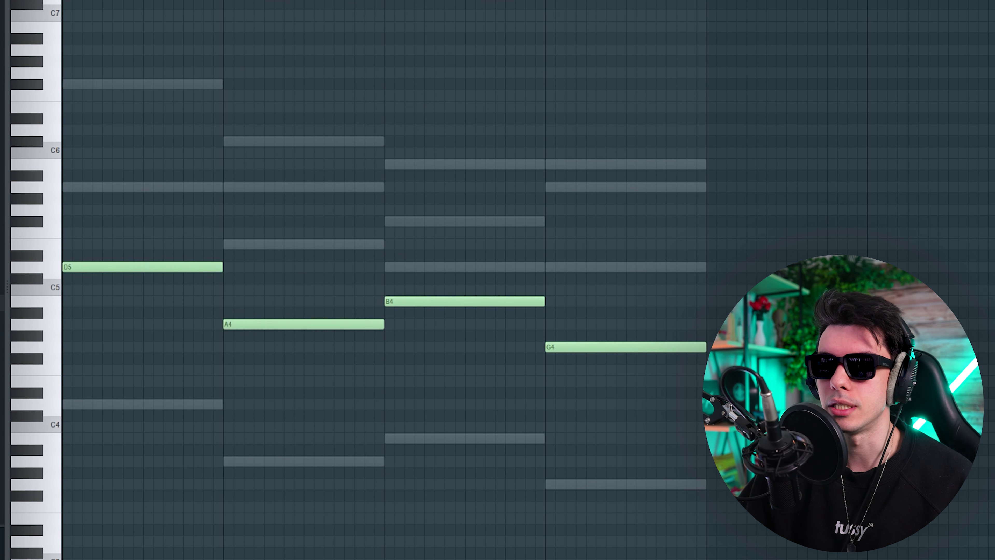
left_click_drag(303, 324, 304, 244)
mouse_move(424, 301)
left_mouse_down()
mouse_move(424, 266)
mouse_move(430, 287)
left_mouse_up()
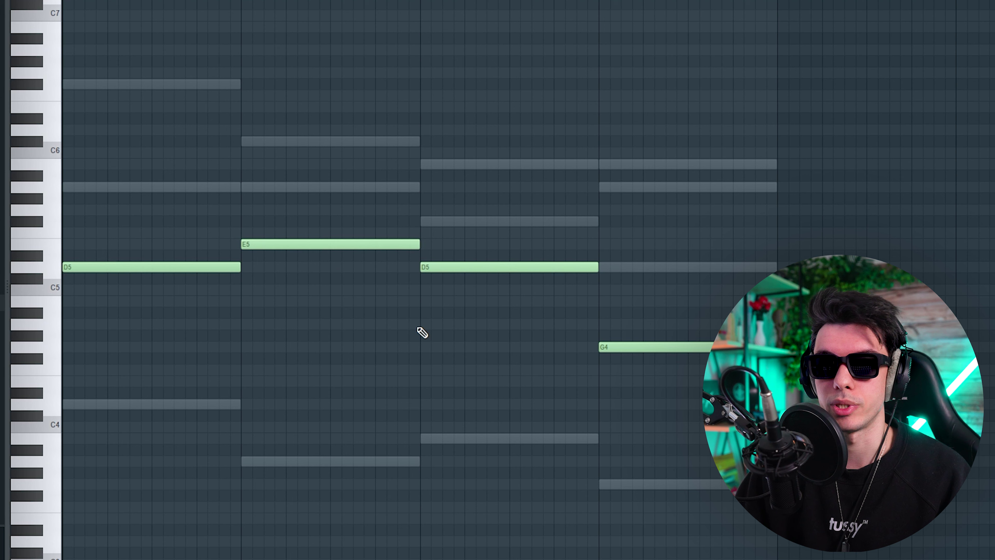
key("space")
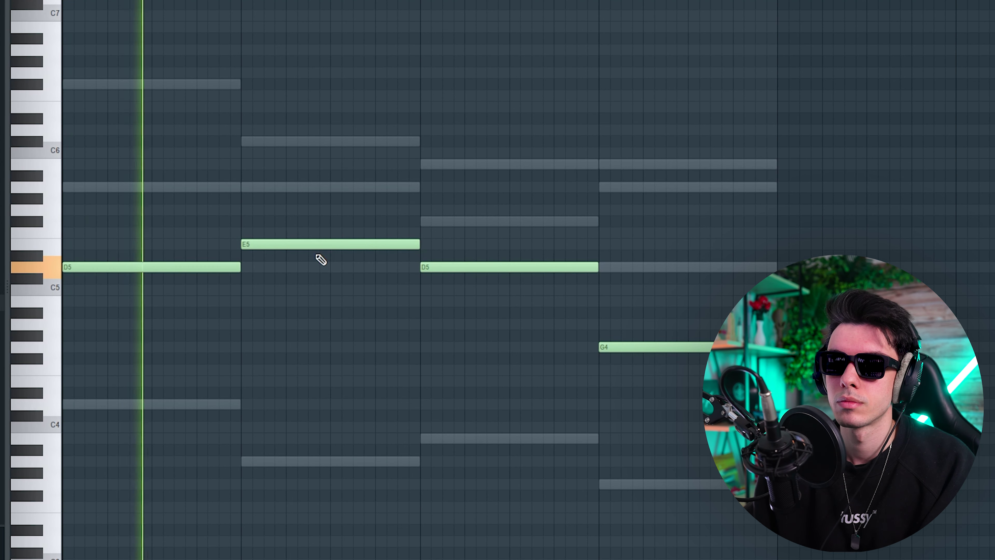
key("space")
Move the bar 1 bass note to A4, try the bar 4 note on B3, and play it back.
left_click_drag(353, 244, 350, 188)
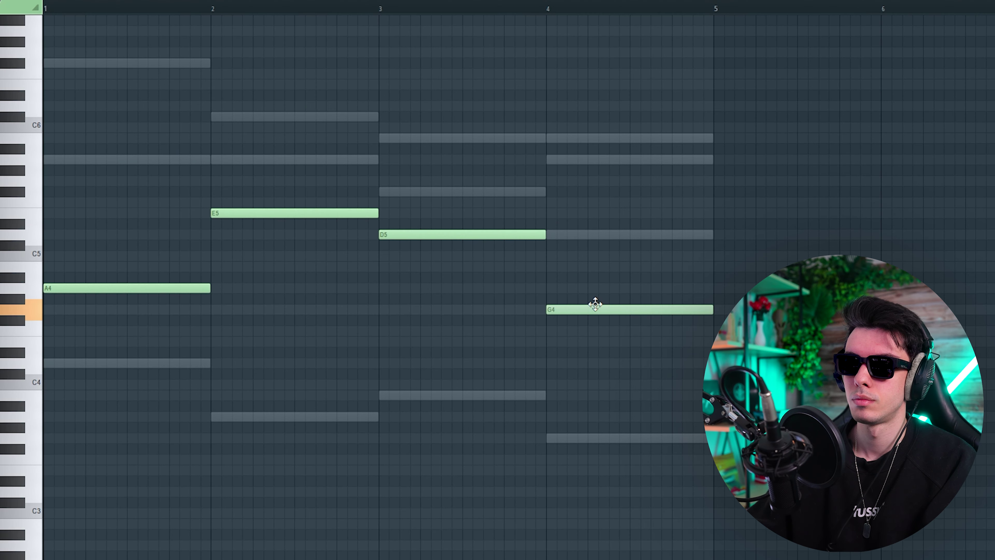
left_click_drag(593, 305, 595, 369)
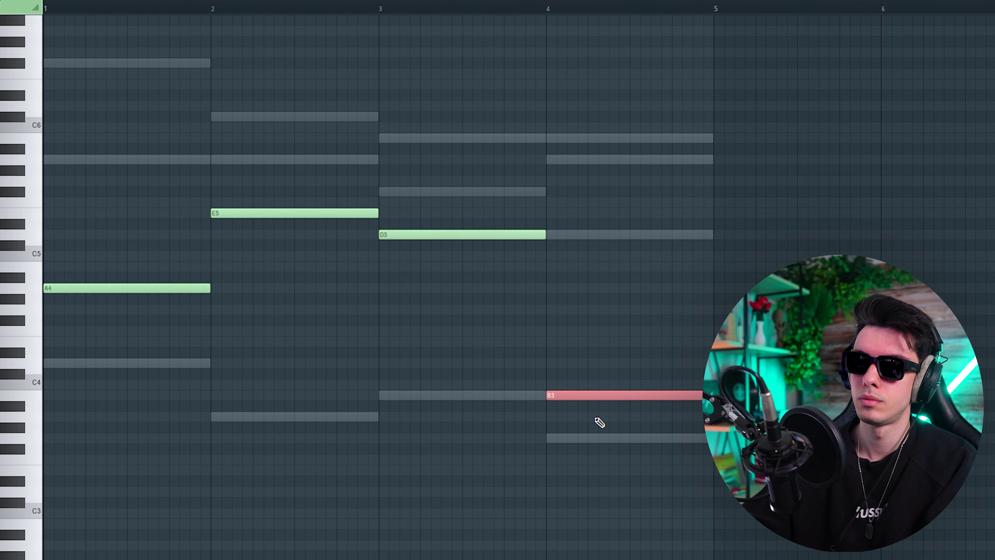
key("space")
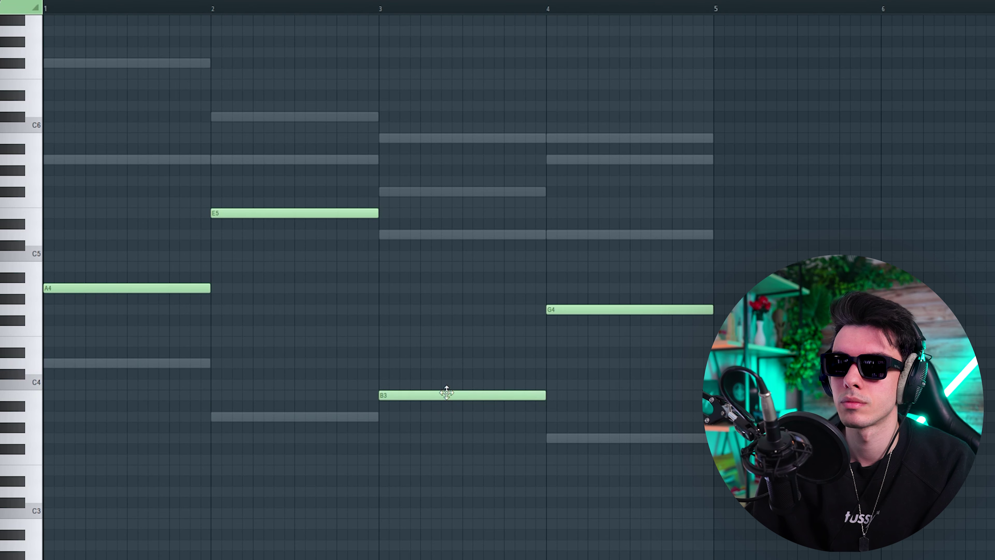
Raise the bar 3 bass note from B3 by an octave to B4 and play the bass line.
left_click(446, 394)
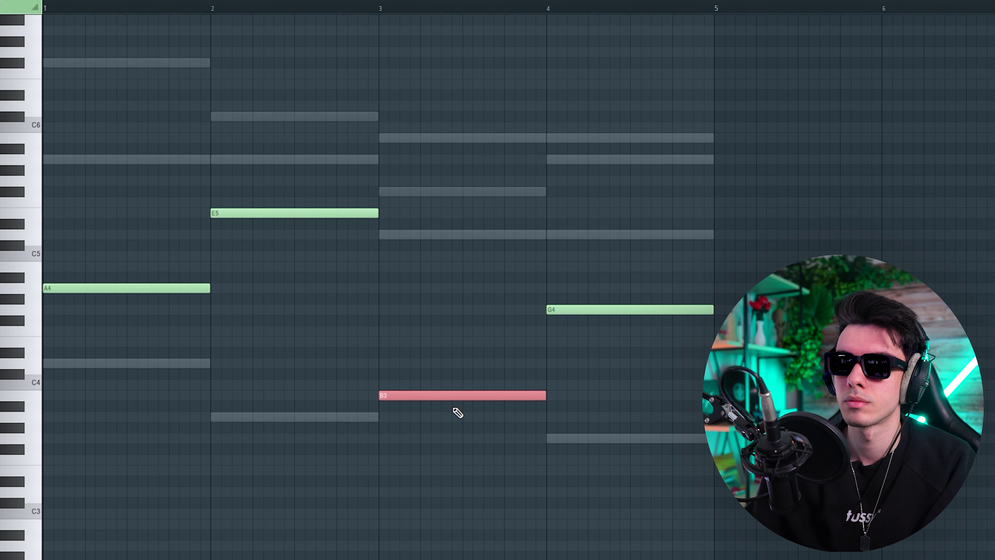
key("ctrl+Up")
key("space")
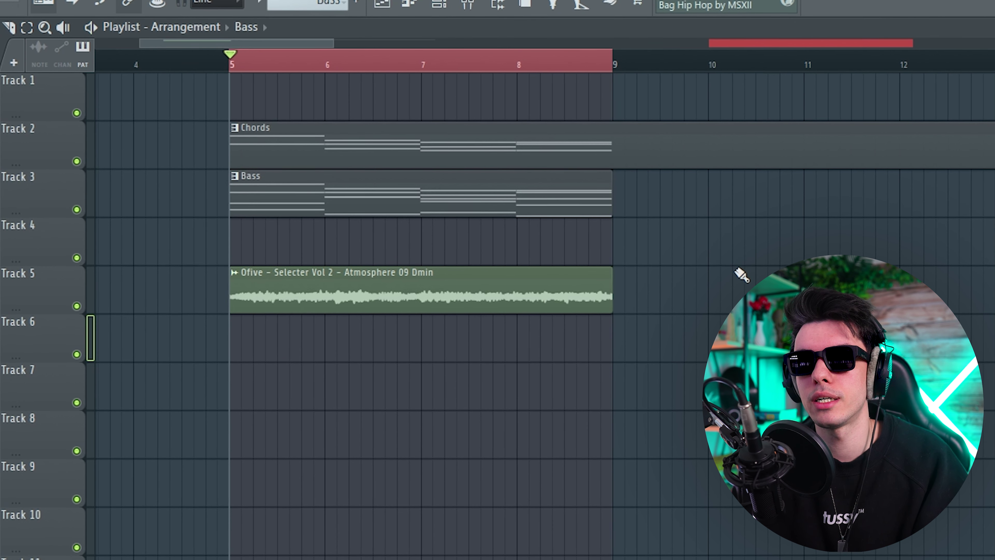
key("space")
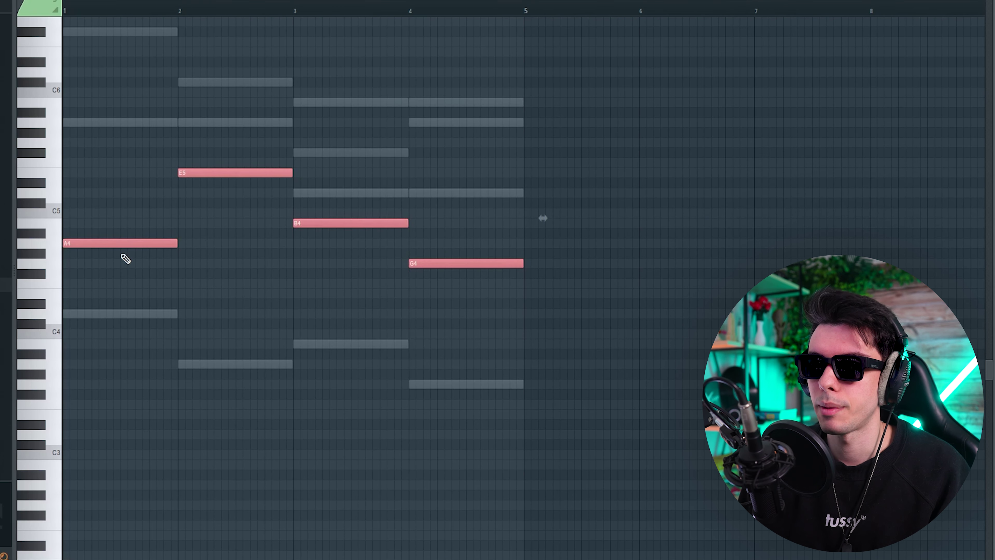
Duplicate the bass line into bars 5–8, and set bars 1–4 to the root notes D5, A4, B4 and G4 by raising them an octave.
left_click_drag(110, 243, 544, 230)
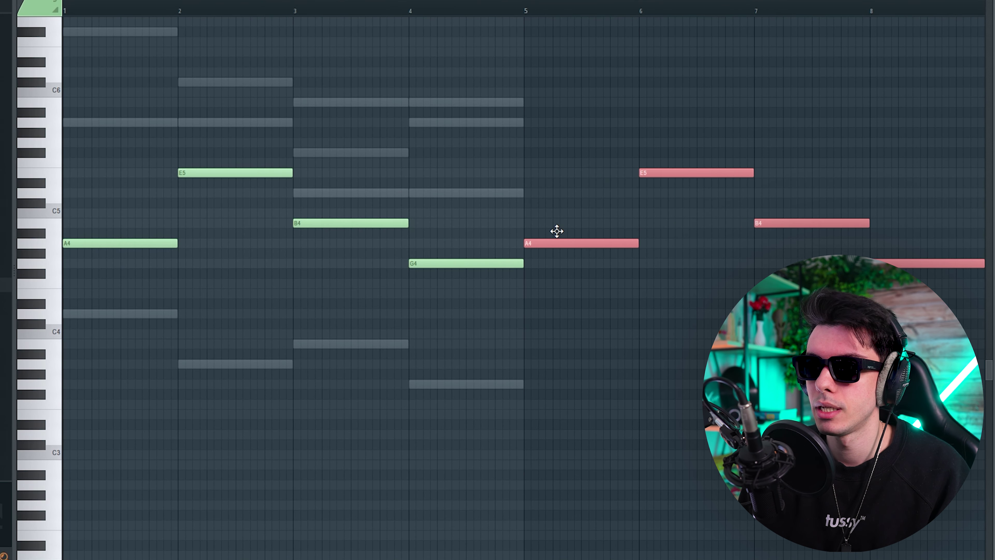
left_click(232, 121)
scroll(231, 122, "down", 1)
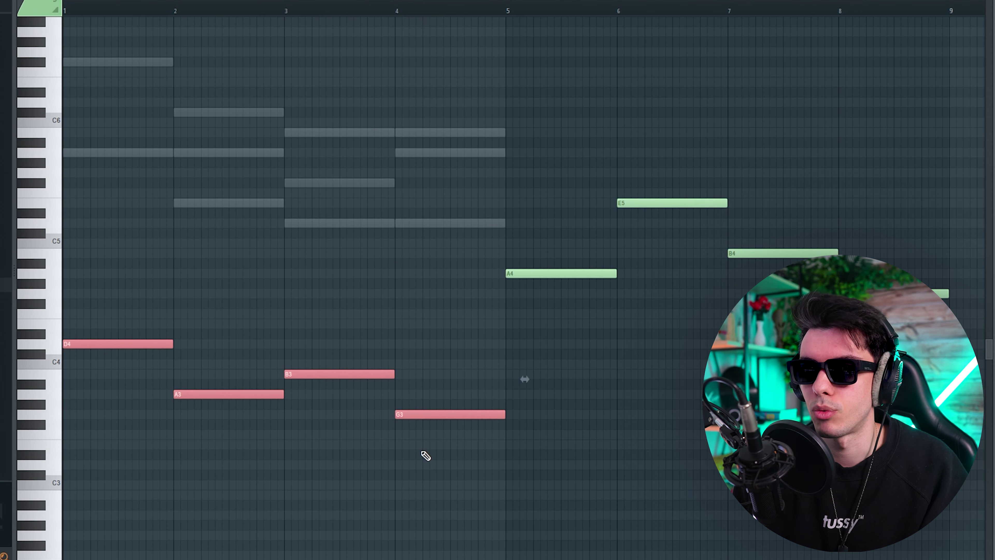
key("ctrl+Up")
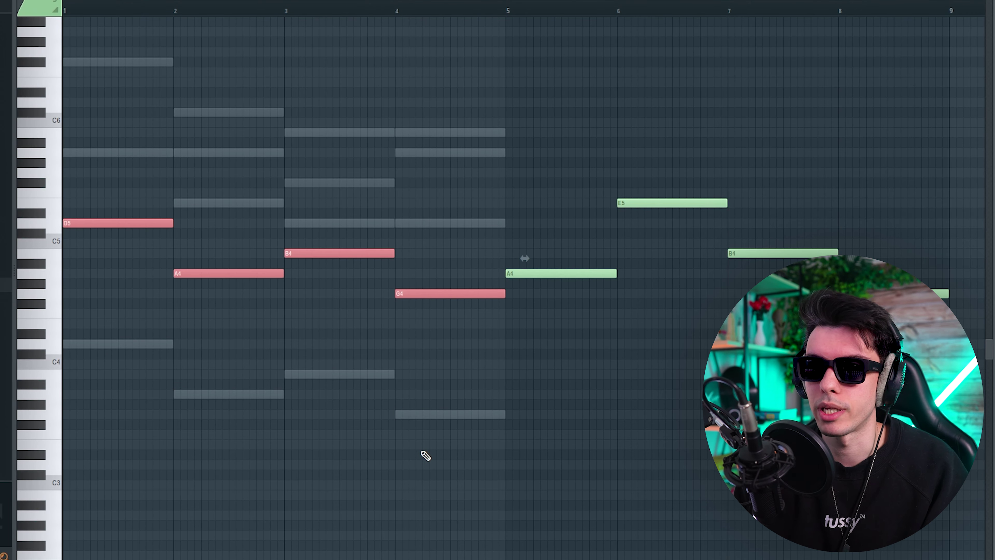
scroll(425, 455, "up", 2)
scroll(482, 422, "down", 1)
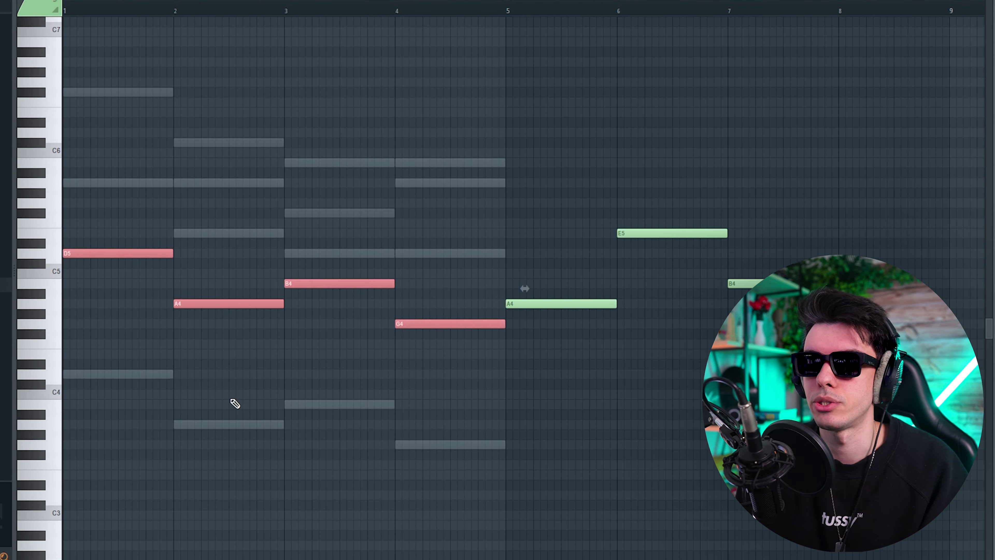
key("space")
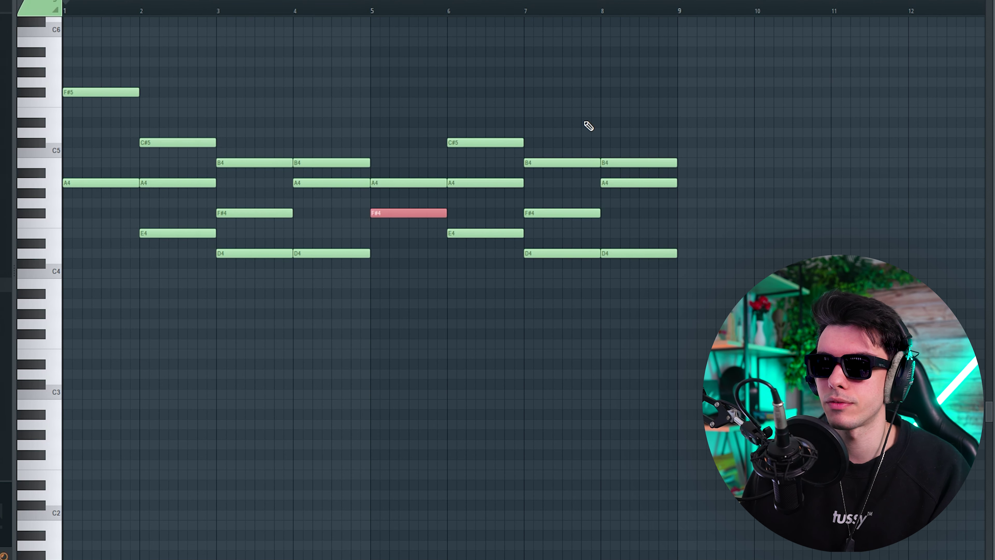
Raise the D4 in bar 7 of the Chords pattern by an octave and play the arrangement from bar 5.
key("space")
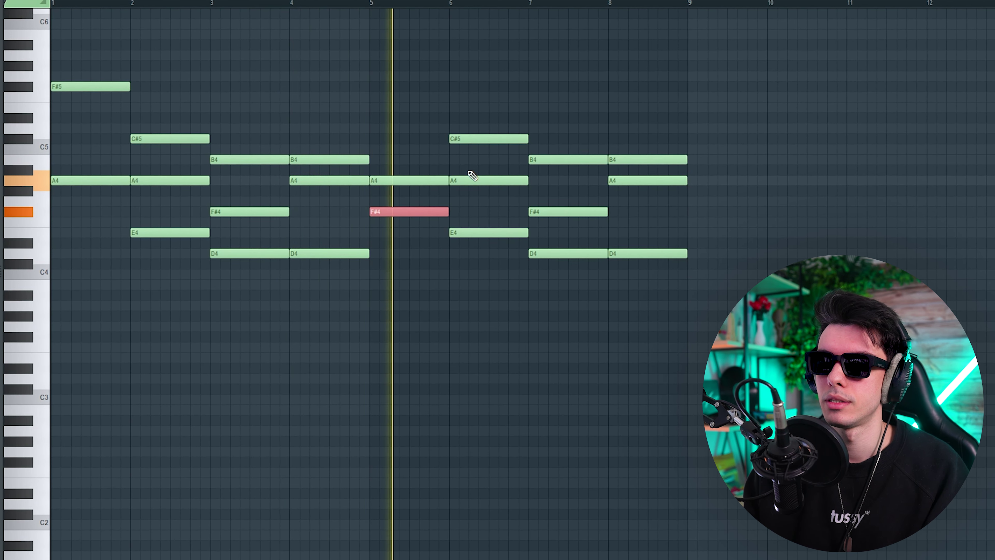
left_click_drag(582, 222, 590, 283)
key("ctrl+Up")
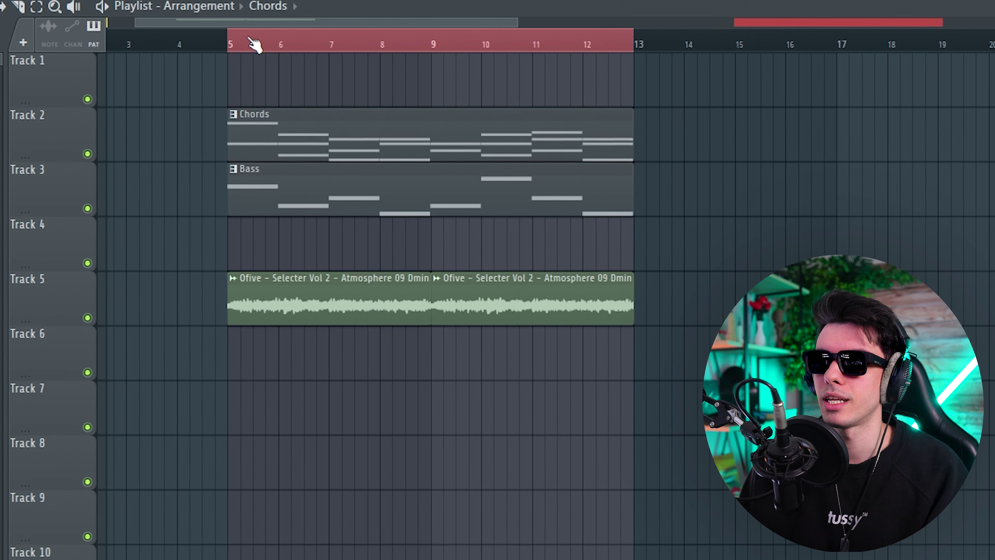
key("space")
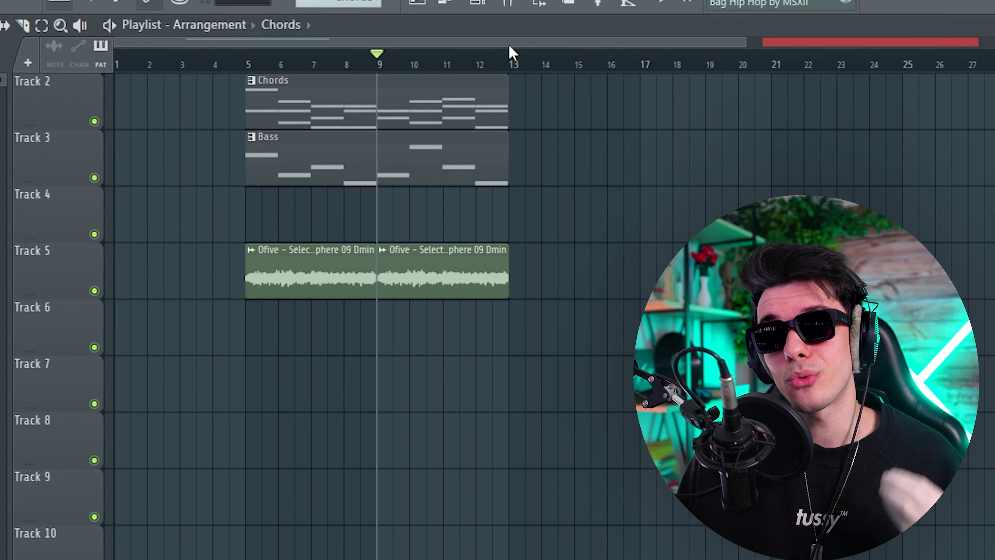
Load Ofive - EDM MIDI Pack - 039 C# min into the piano roll and listen to it.
scroll(509, 51, "right", 10)
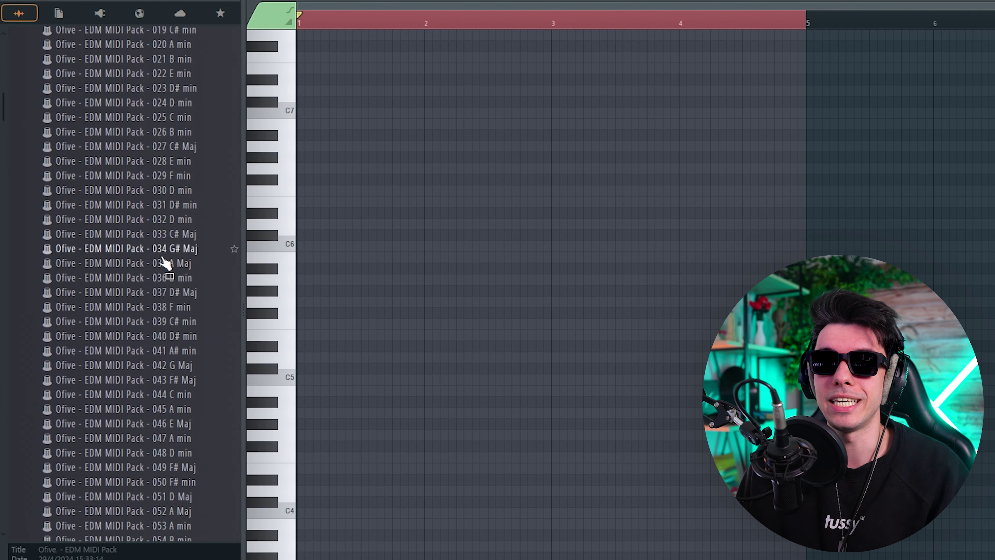
key("space")
scroll(972, 276, "down", 4)
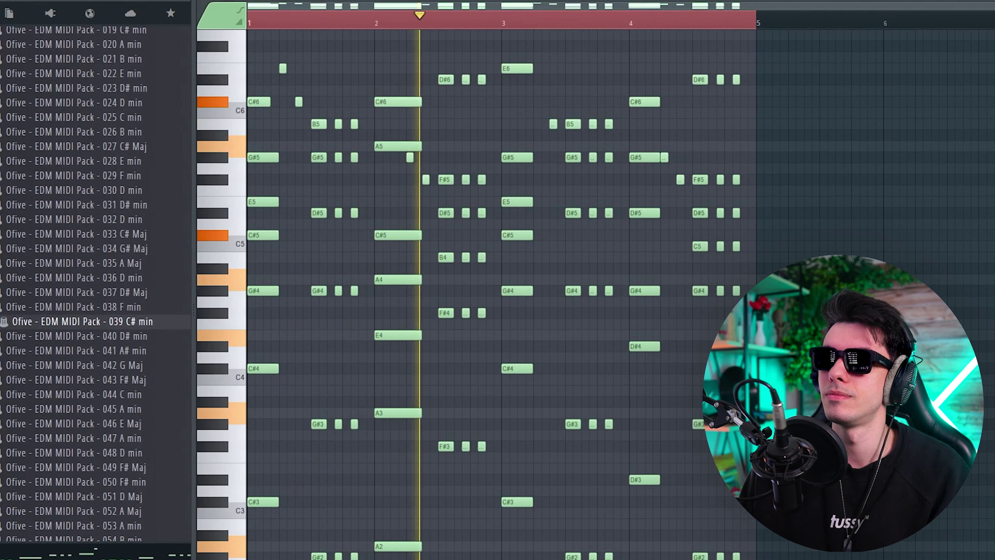
scroll(470, 274, "down", 2)
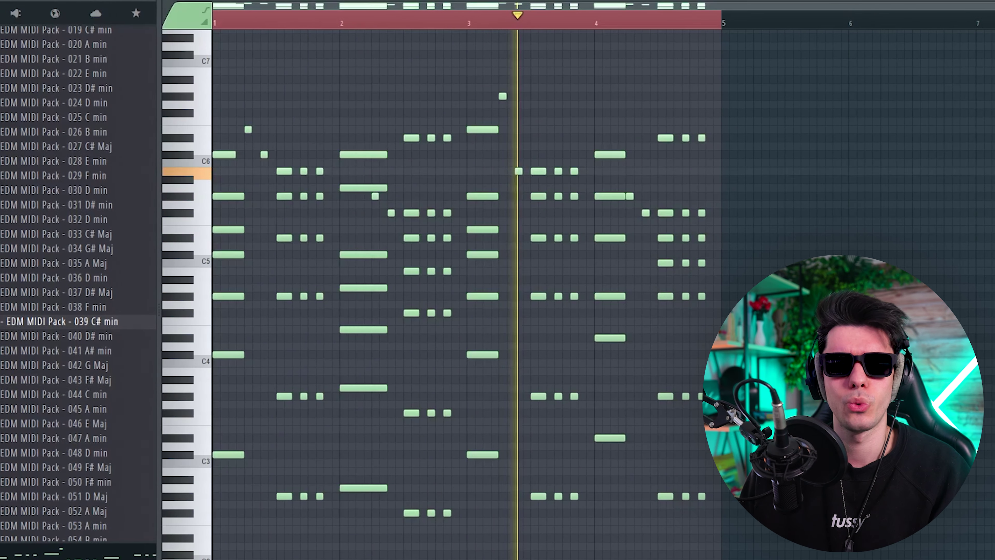
Load another progression from the EDM MIDI Pack, remove the melody notes above its chords, and play the chords alone.
left_click_drag(94, 291, 376, 372)
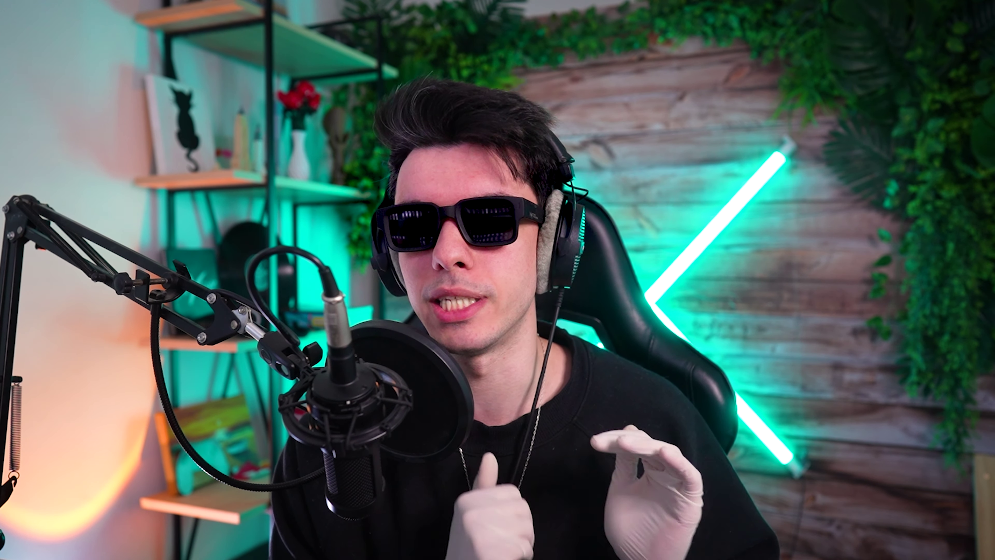
left_click_drag(709, 261, 74, 99)
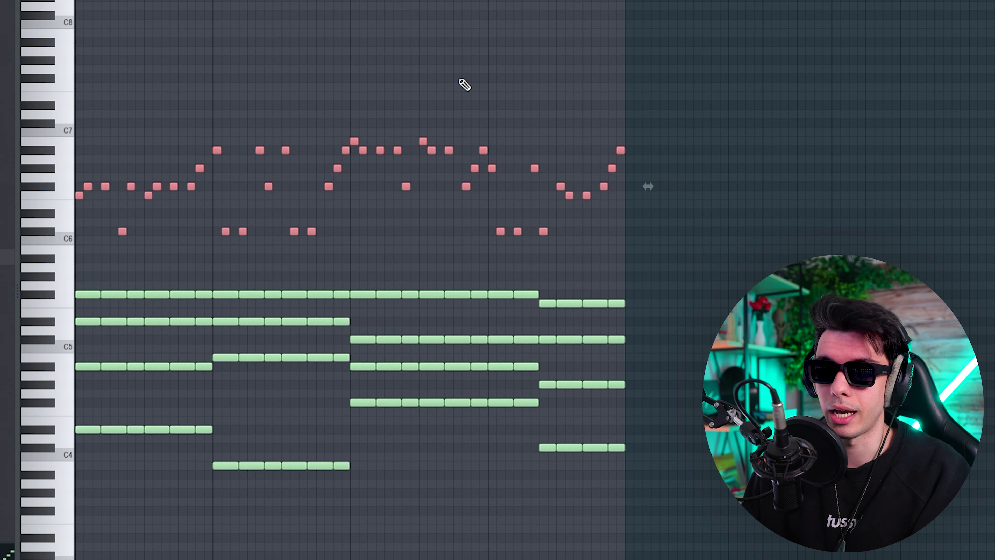
scroll(433, 107, "down", 1)
key("space")
scroll(418, 103, "down", 1)
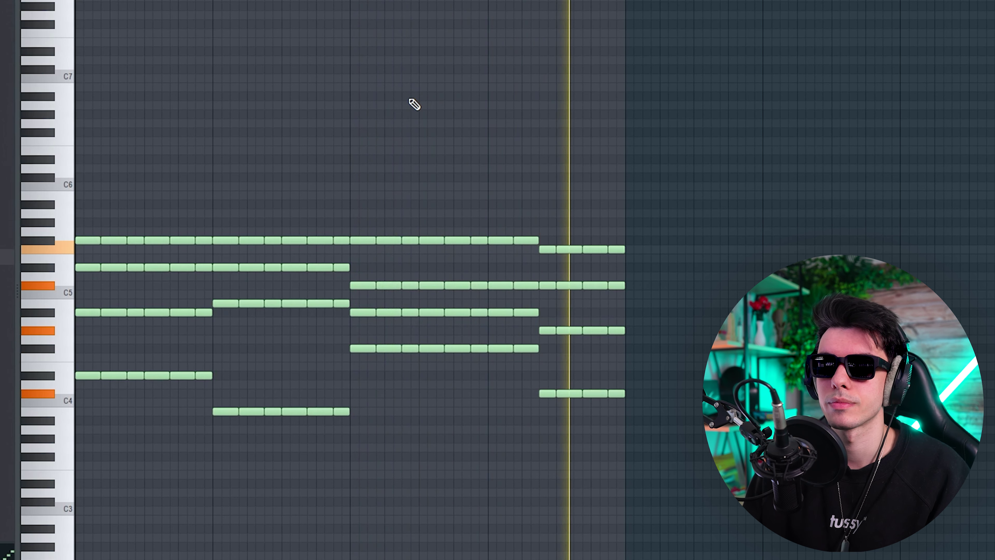
key("space")
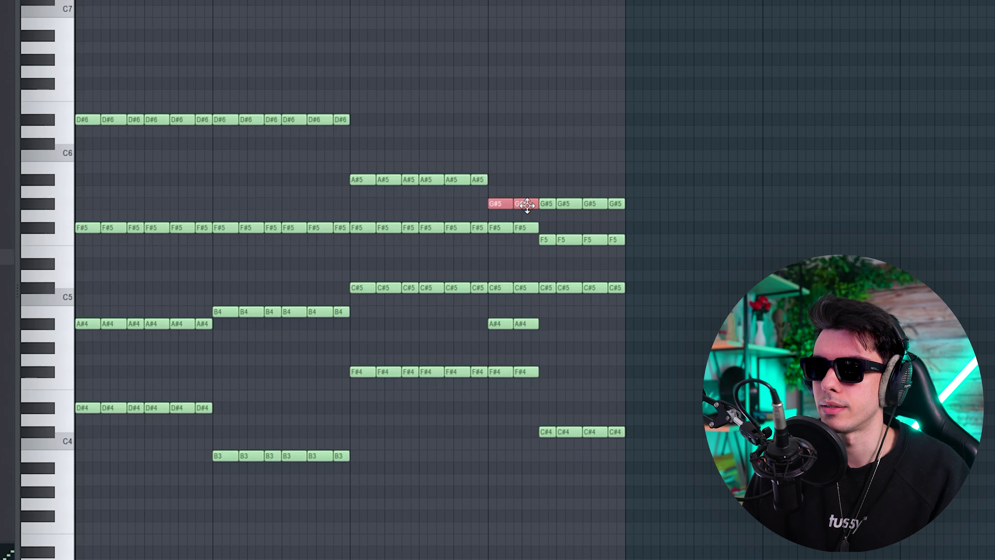
Continue the repeated F#5 notes to the end of bar 4, and transpose the whole progression down two semitones.
key("ctrl+d")
key("space")
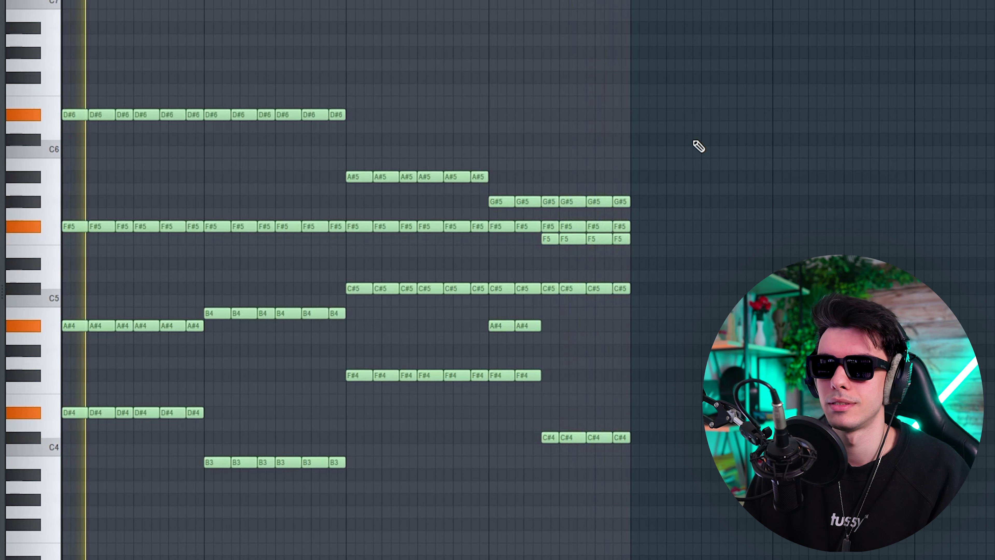
key("ctrl+a")
left_click_drag(91, 396, 89, 480)
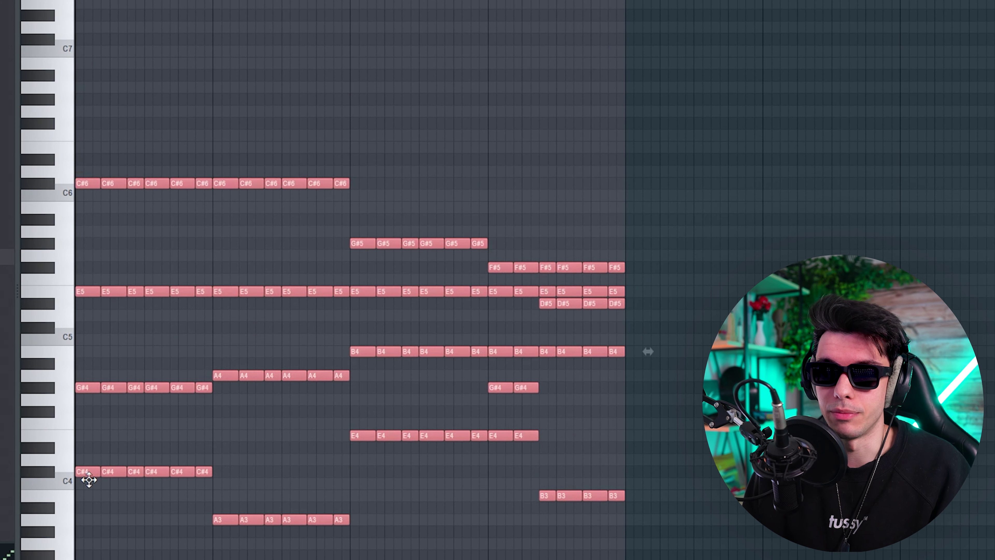
key("space")
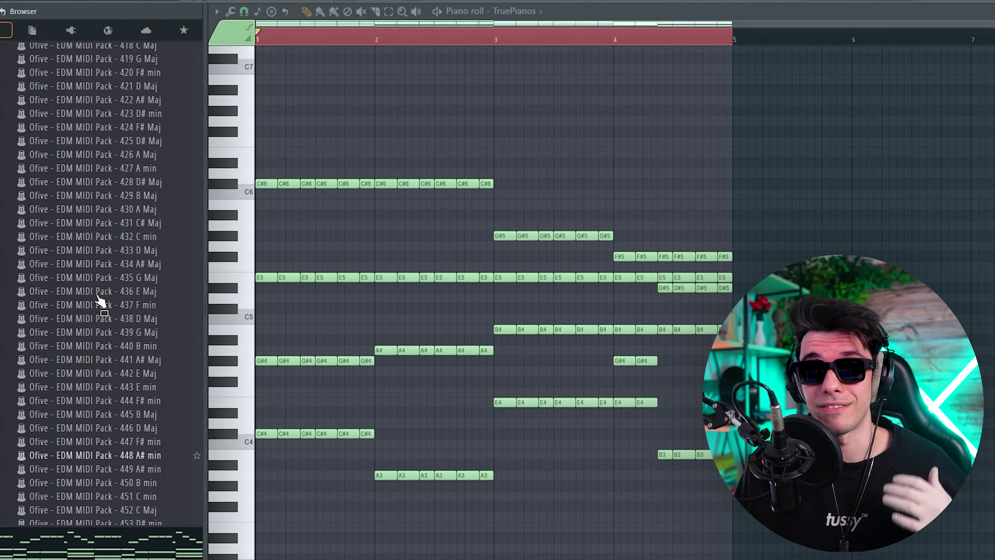
Audition Kontakt's Kinetic Treats instruments from Xylo Polyphones to Electric Train Set, and add RC-20 Retro Color to Kontakt's mixer channel.
scroll(98, 298, "up", 10)
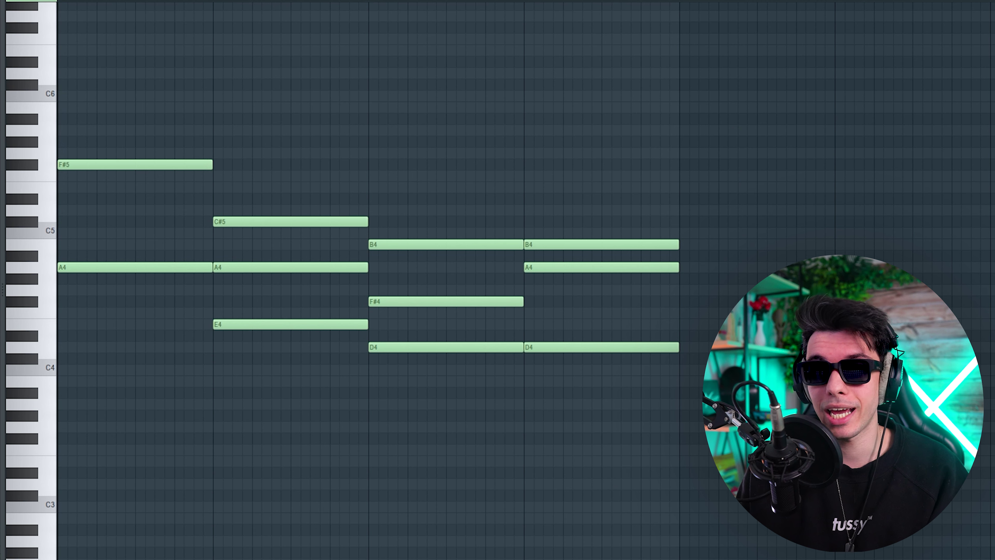
left_click_drag(728, 250, 139, 91)
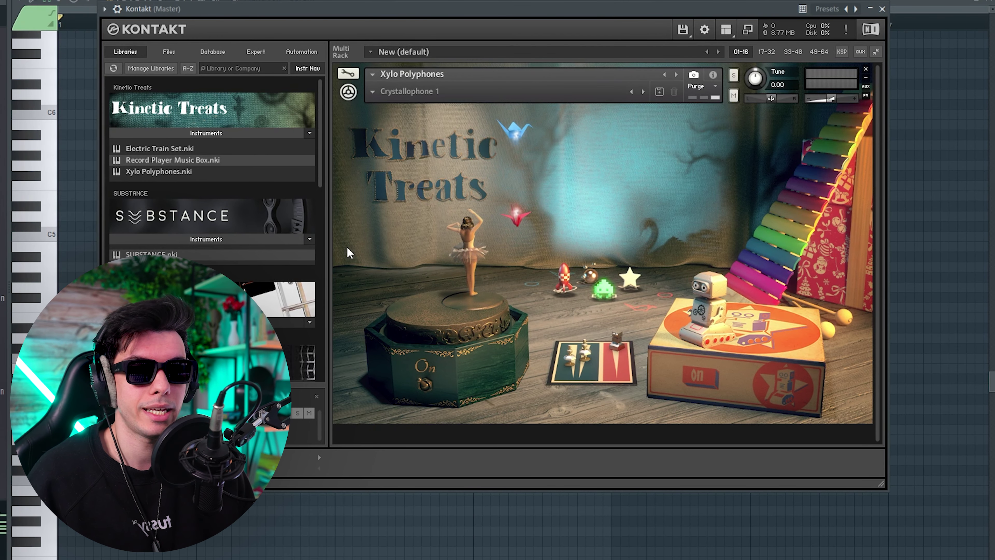
key("space")
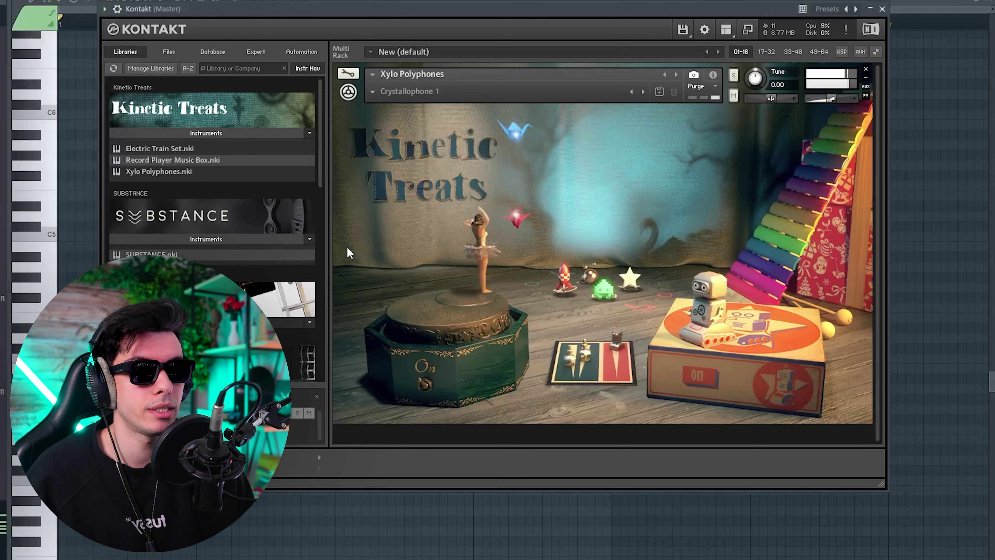
left_click(676, 74)
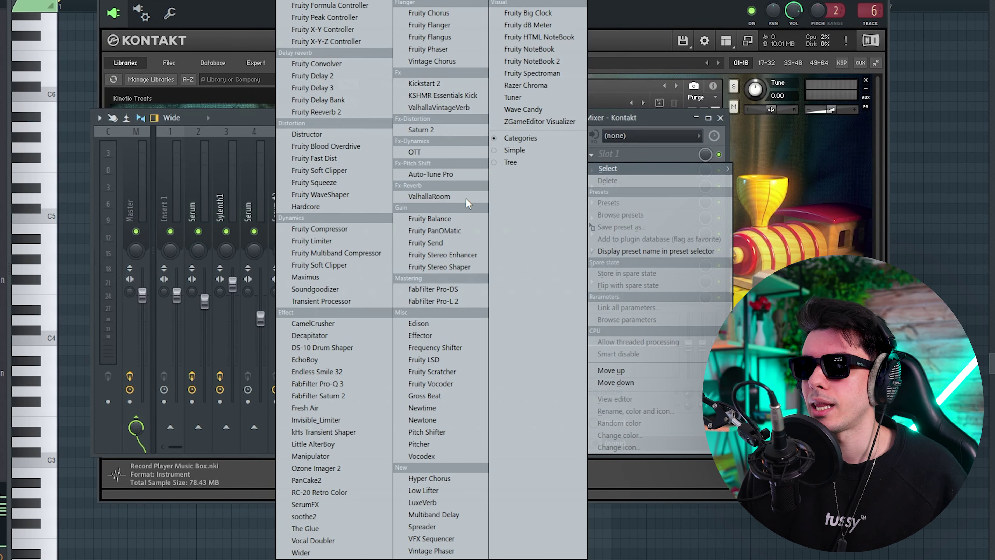
left_click(325, 490)
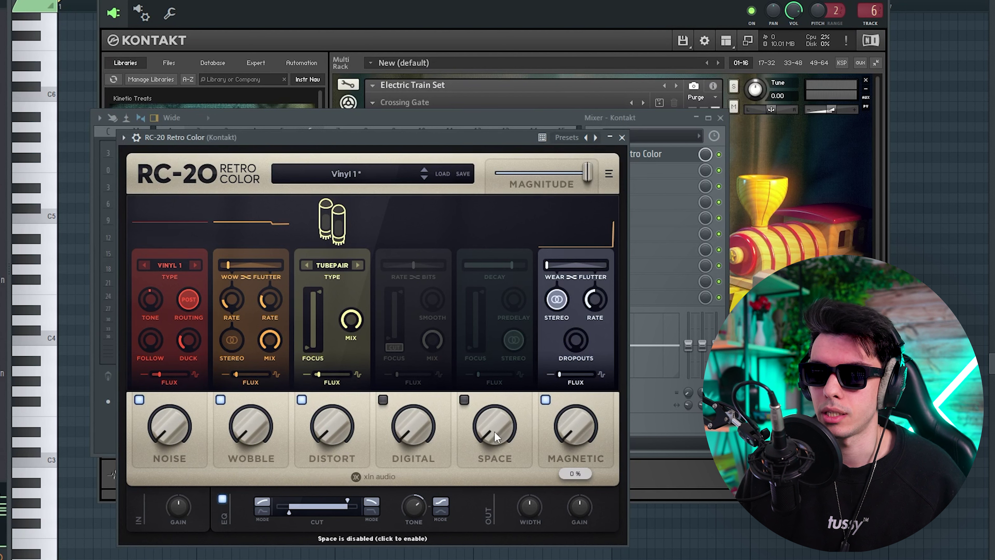
Adjust the Space effect in RC-20 Retro Color on the Kontakt channel.
left_click_drag(493, 422, 575, 235)
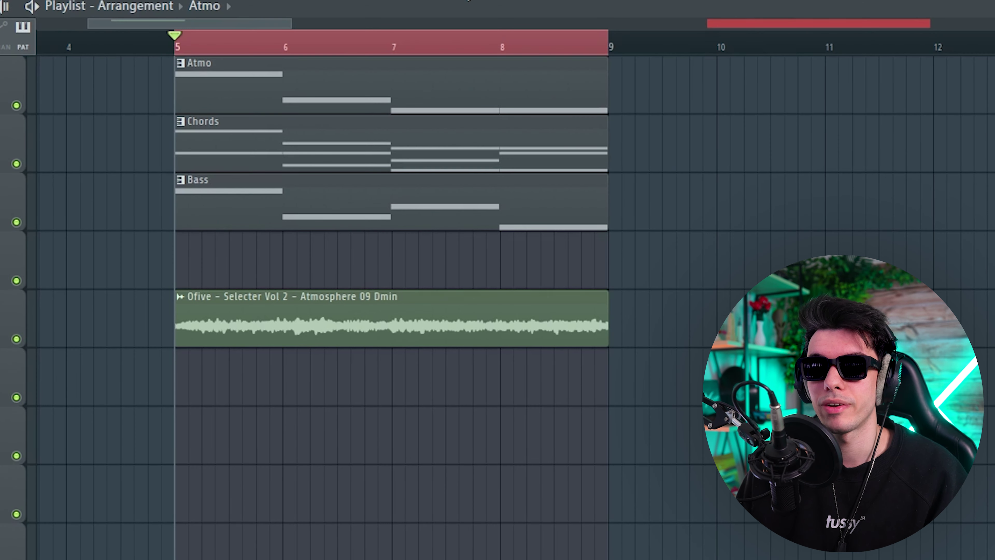
Play bars 5 to 8 of the arrangement, and solo the Atmosphere 09 Dmin track to hear it alone.
key("space")
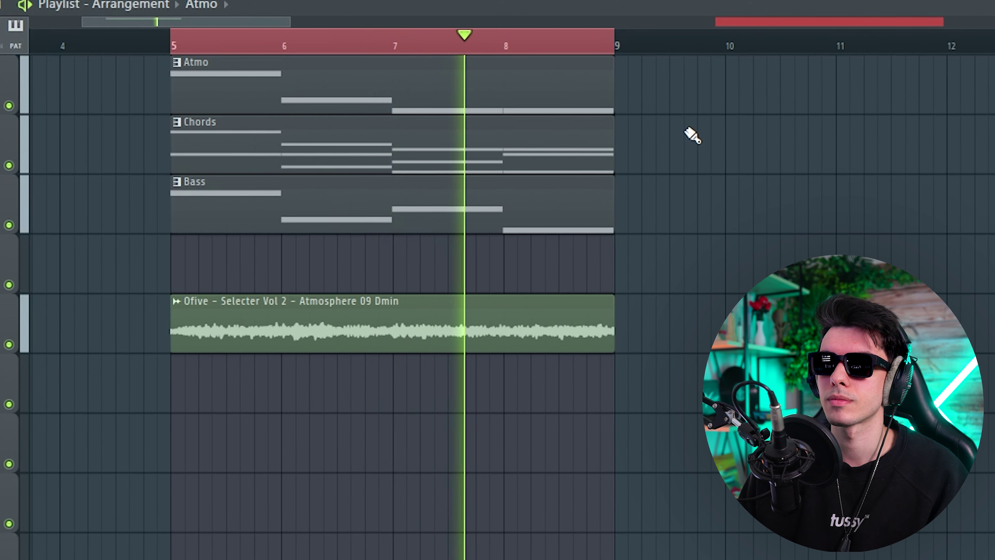
key("F9")
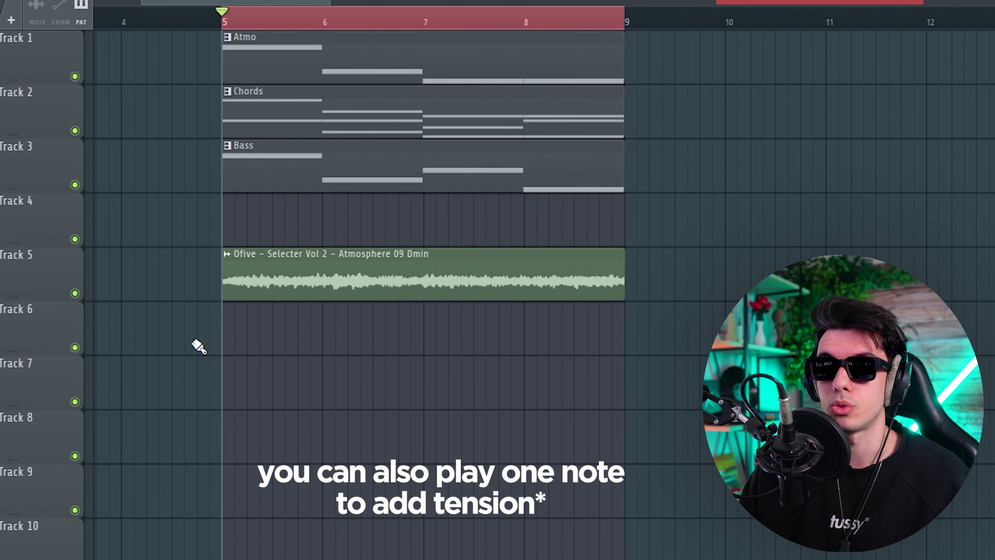
left_click(75, 294, "ctrl")
key("space")
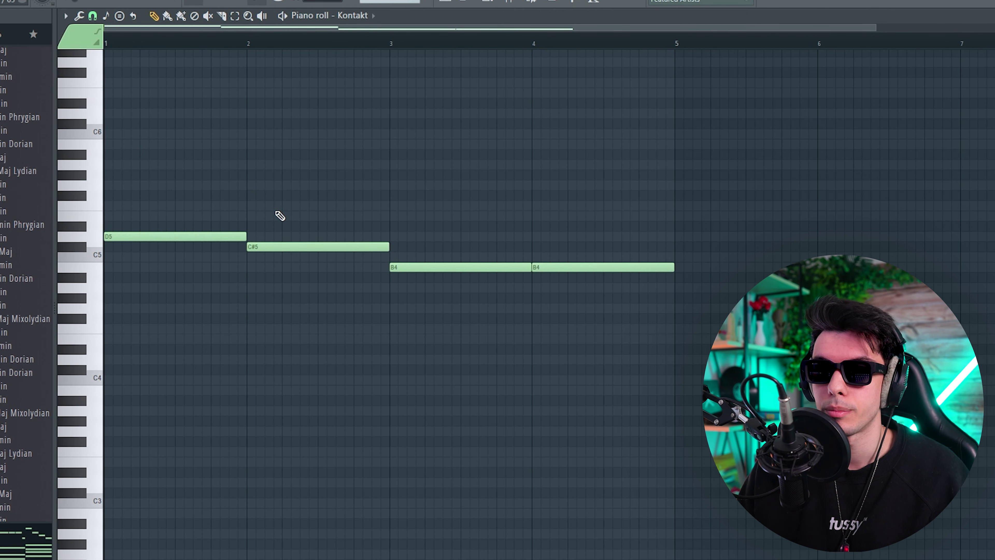
Reduce the Kontakt part to one A5 note held across bars 1 to 4, removing the C#5 and B4 notes.
right_click(318, 246)
right_click(460, 267)
right_click(568, 267)
left_click_drag(247, 234, 677, 226)
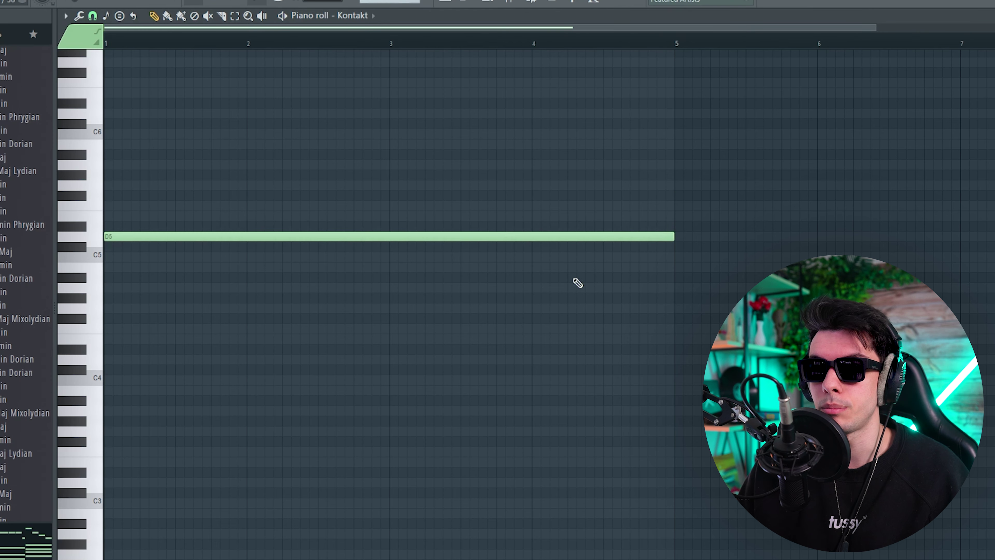
scroll(578, 283, "down", 1)
left_click_drag(116, 228, 117, 158)
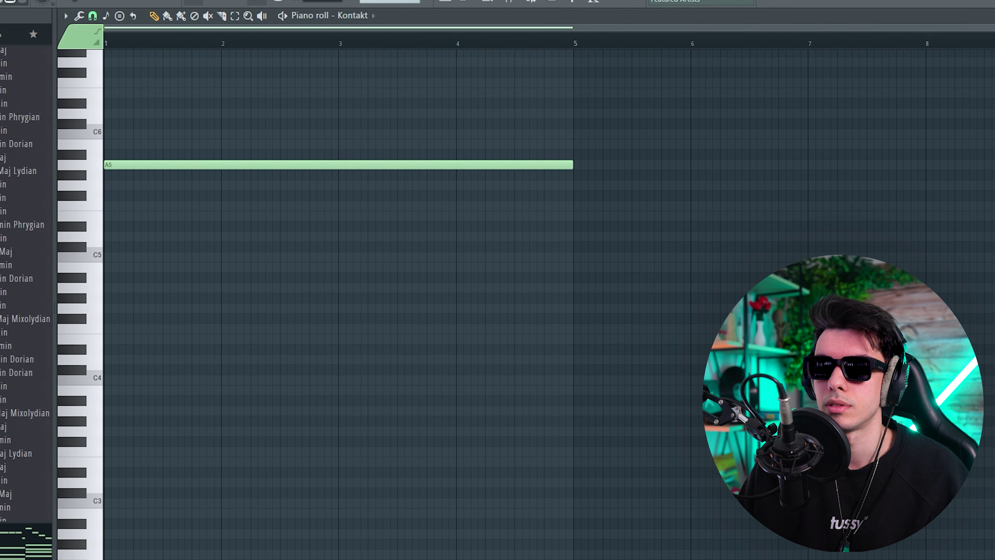
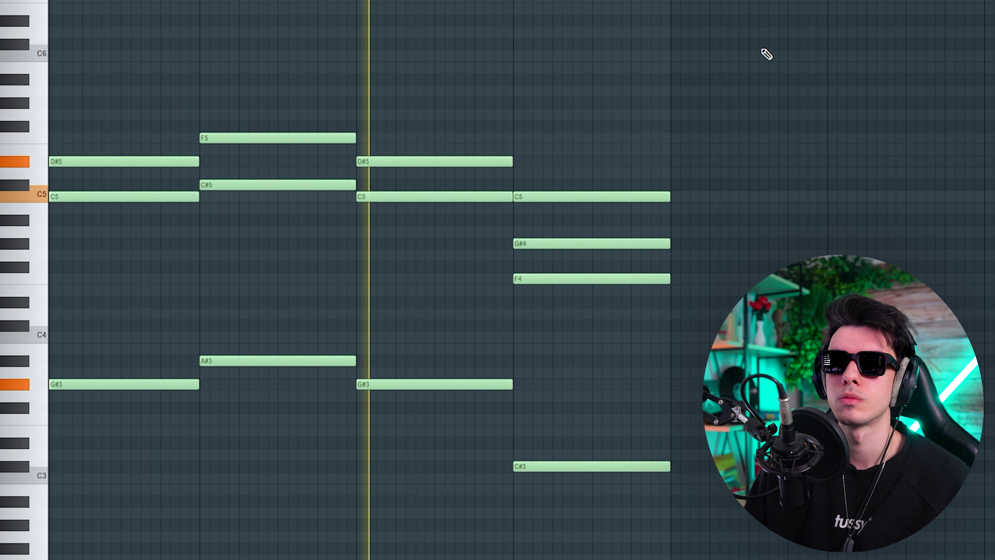
Shorten the first and third chords to about three eighths of a bar, and extend the second and fourth chords back to meet them.
key("space")
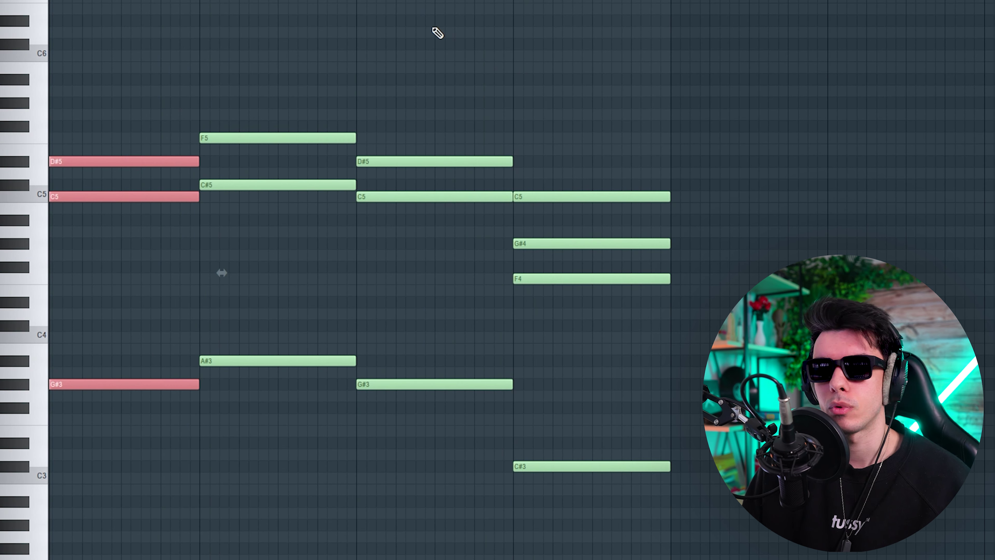
left_click_drag(482, 212, 490, 435)
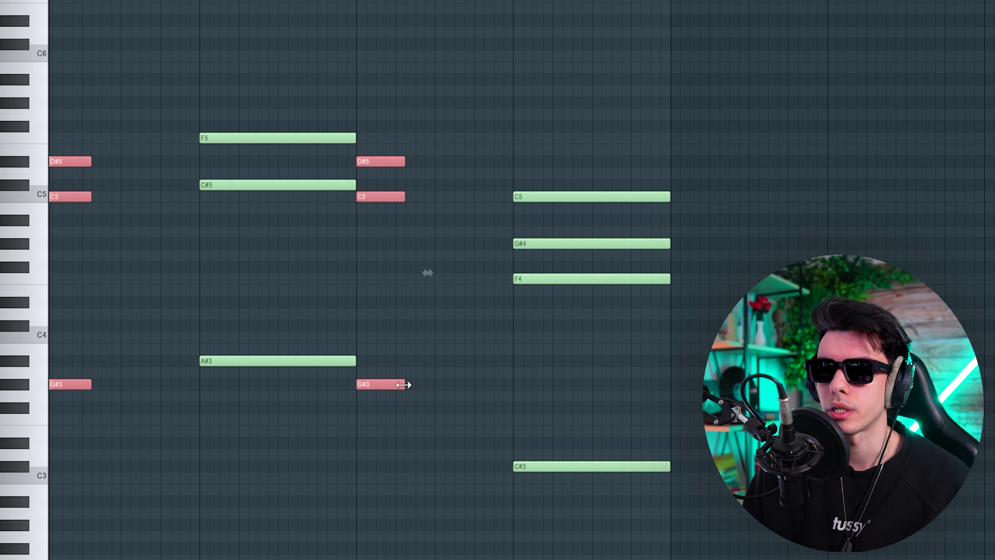
left_click_drag(273, 12, 251, 371, "ctrl")
left_click_drag(247, 366, 183, 365)
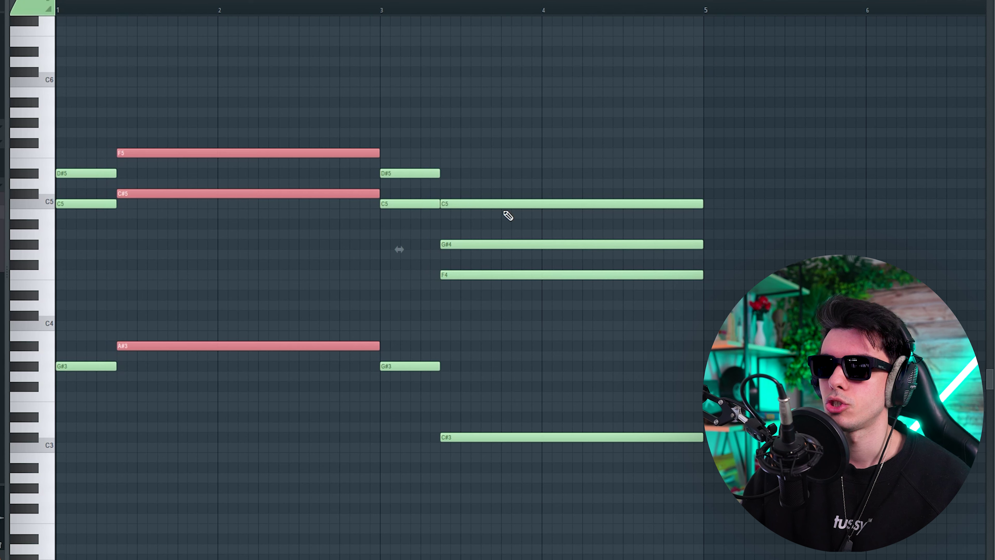
End the second and fourth chords at the close of bars 1 and 3, and trim the first and third chords to leave short gaps.
left_click_drag(563, 119, 626, 458)
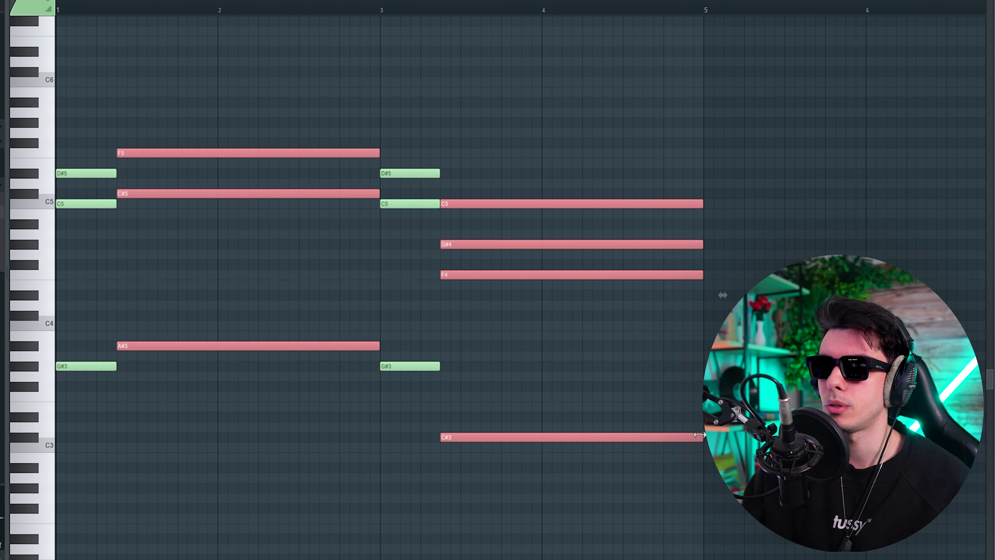
left_click_drag(378, 108, 433, 395)
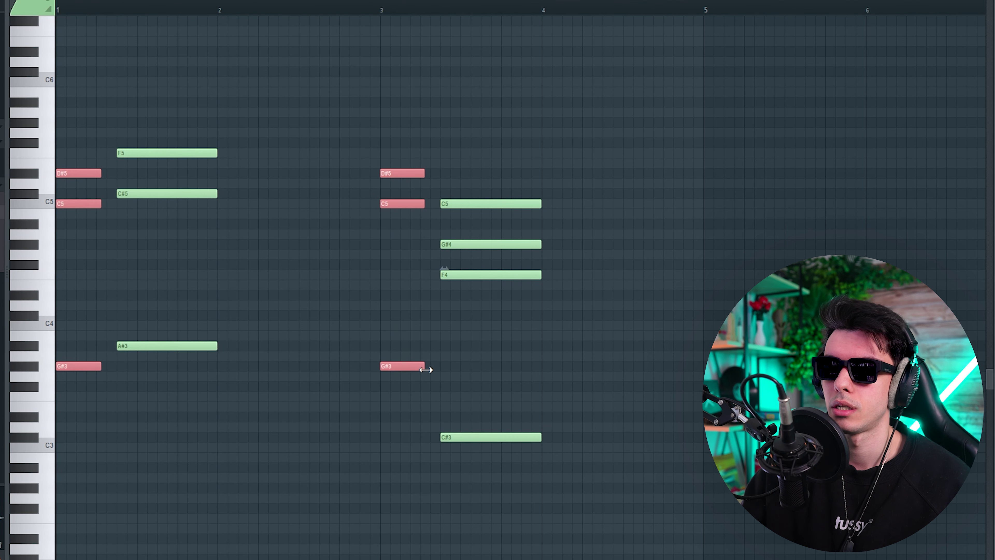